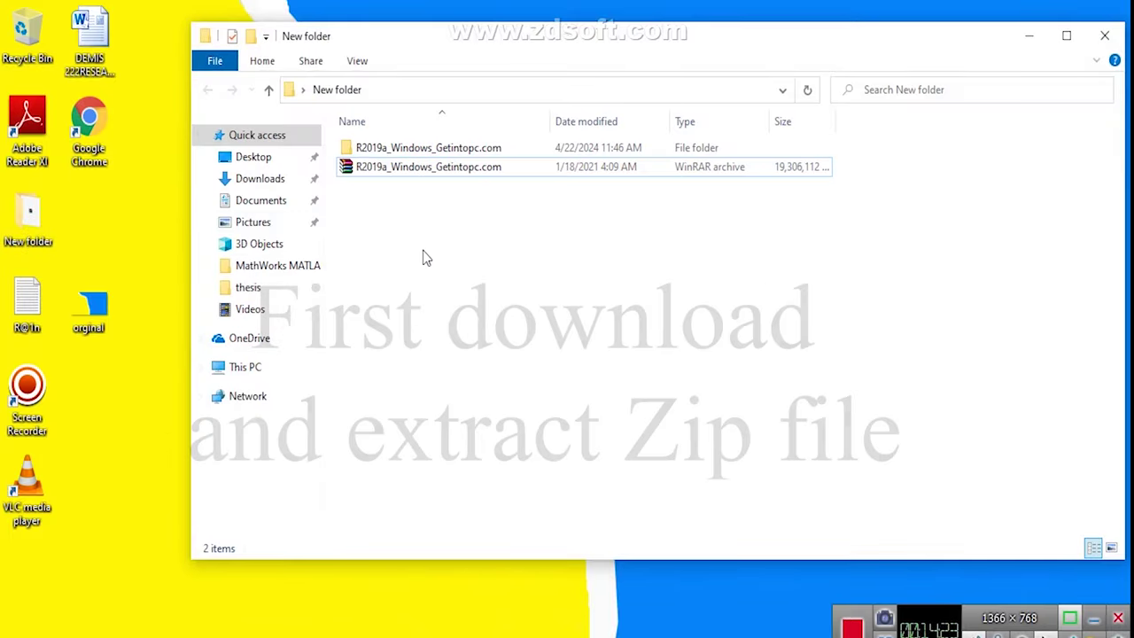
Open the extracted R2019a folder and its inner R2019a folder, maximized to full screen
double_click(434, 155)
double_click(434, 155)
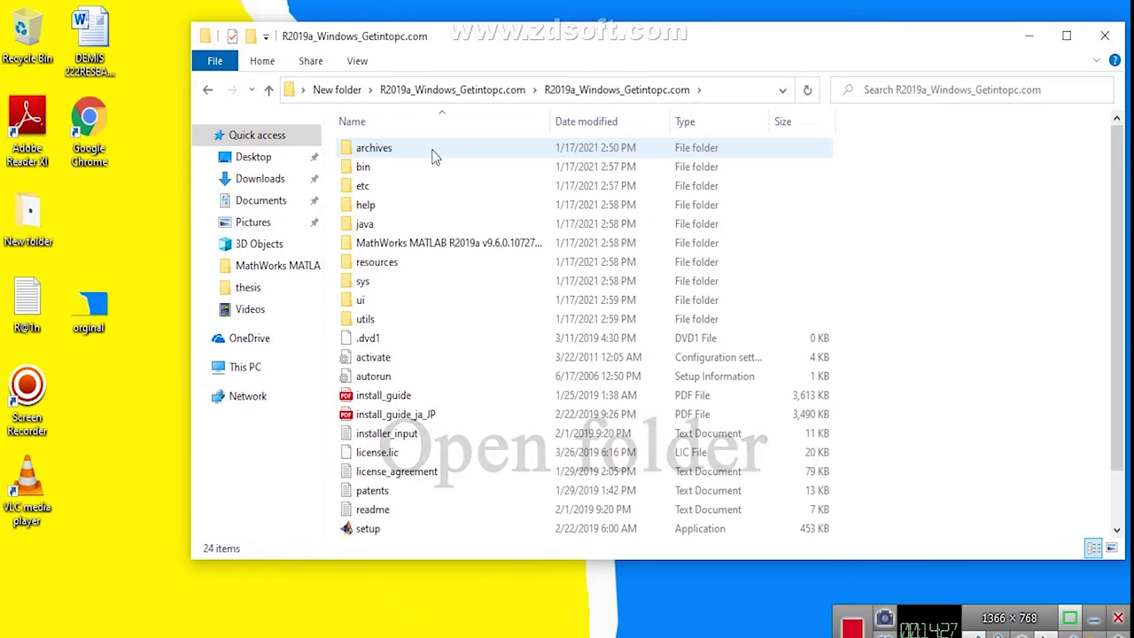
key(super+Up)
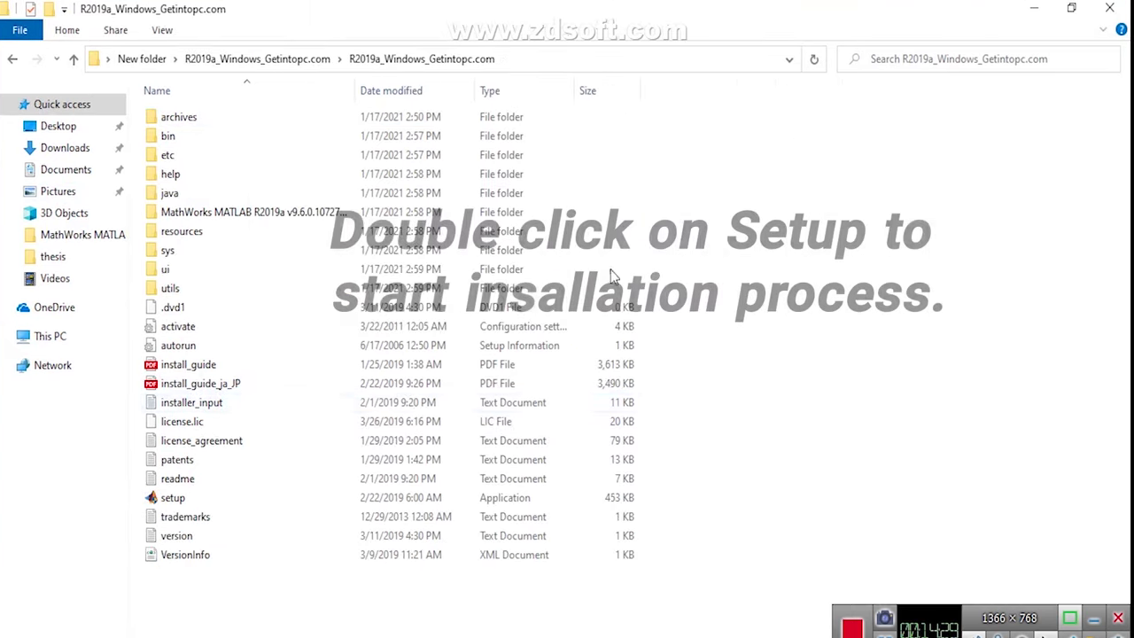
Run setup as administrator, then open the MathWorks MATLAB crack folder
right_click(188, 502)
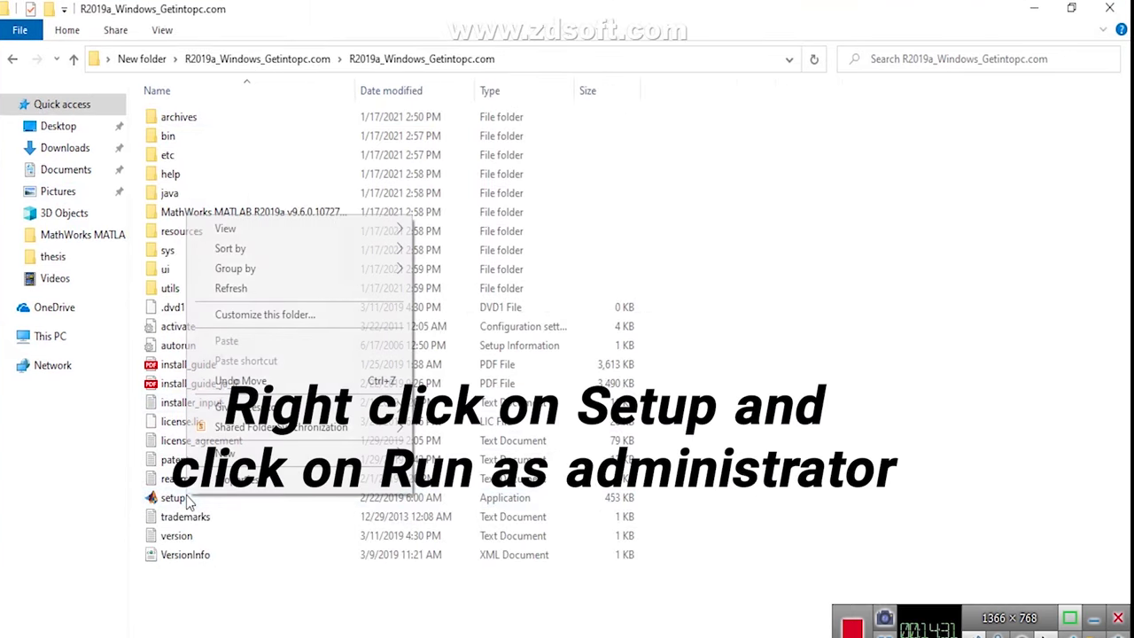
click(174, 501)
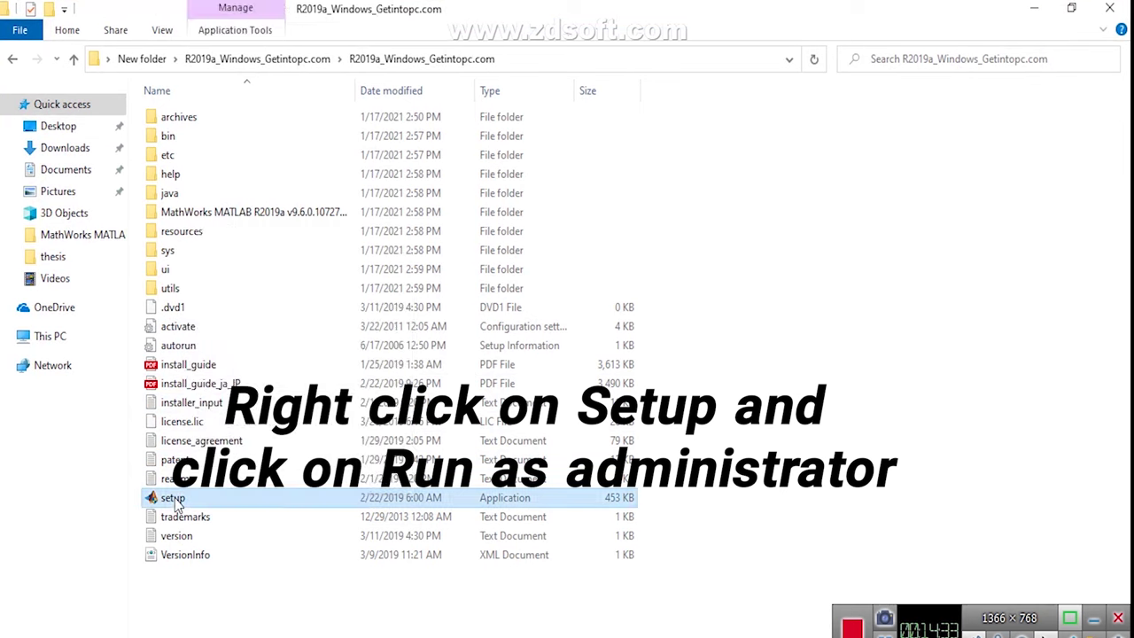
right_click(175, 501)
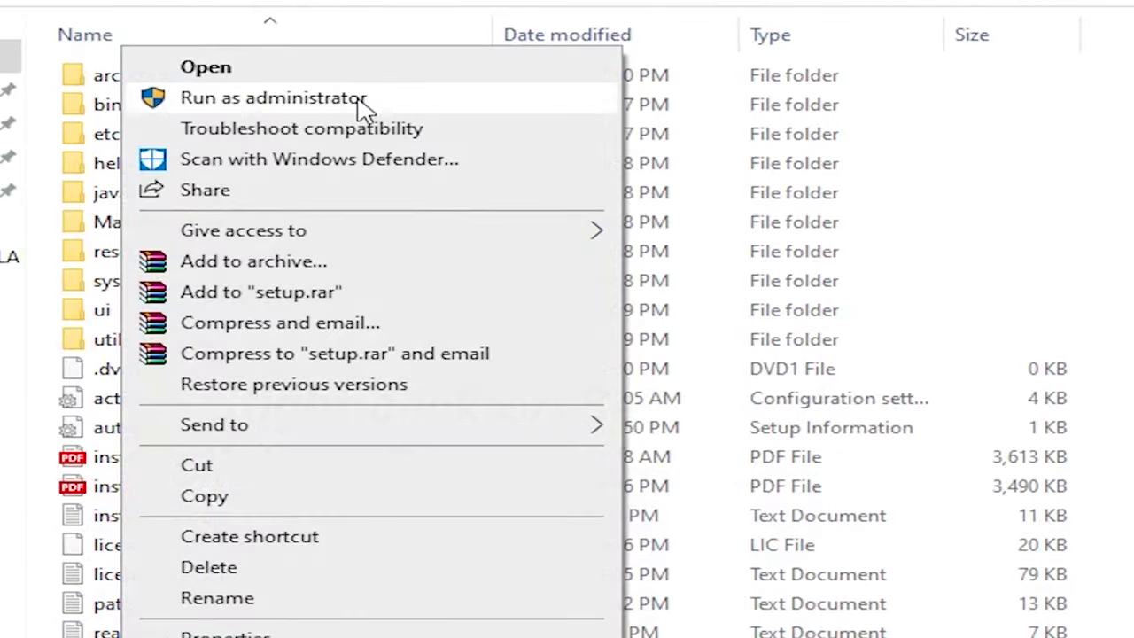
click(373, 93)
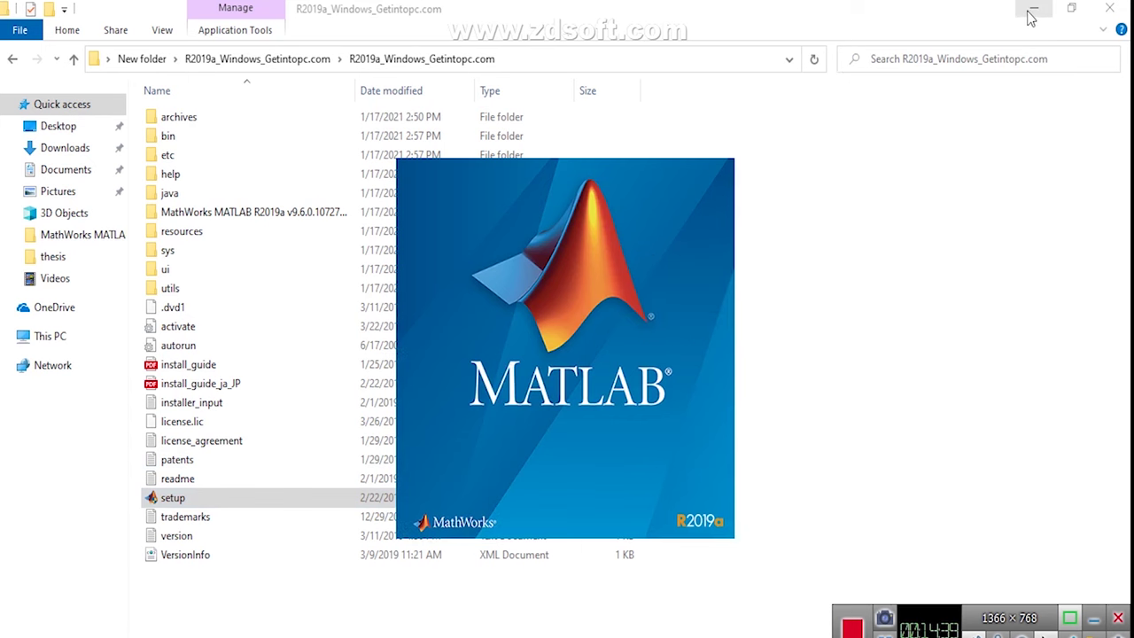
double_click(305, 212)
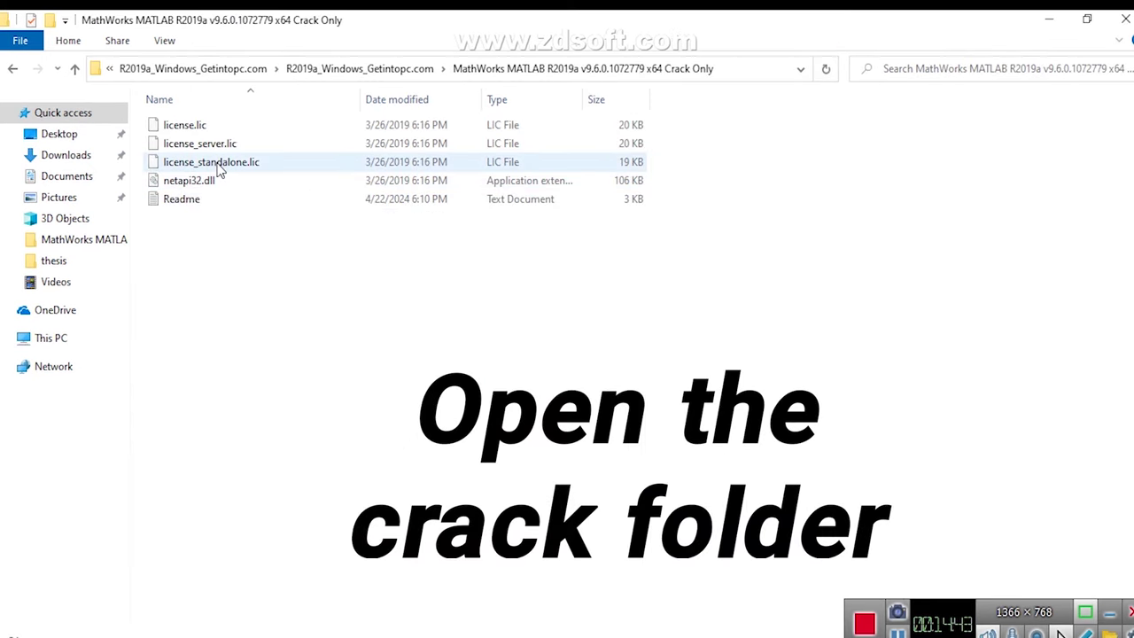
Open the crack folder's Readme instructions in Notepad
double_click(184, 196)
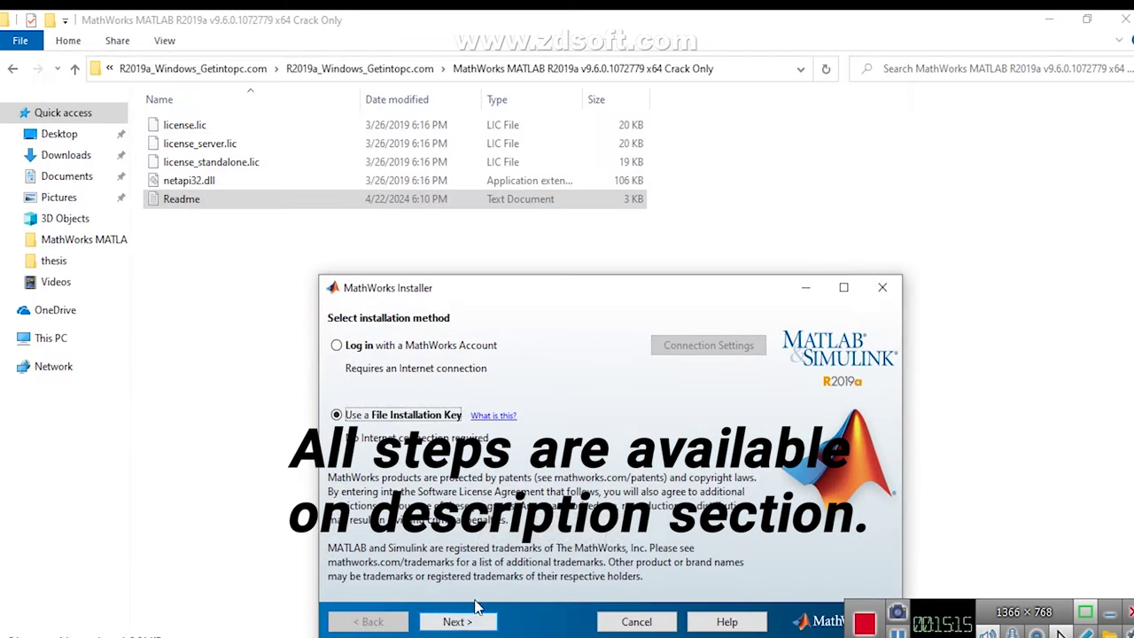
Use a File Installation Key, accept the license agreement, and paste the key from the Readme
click(457, 621)
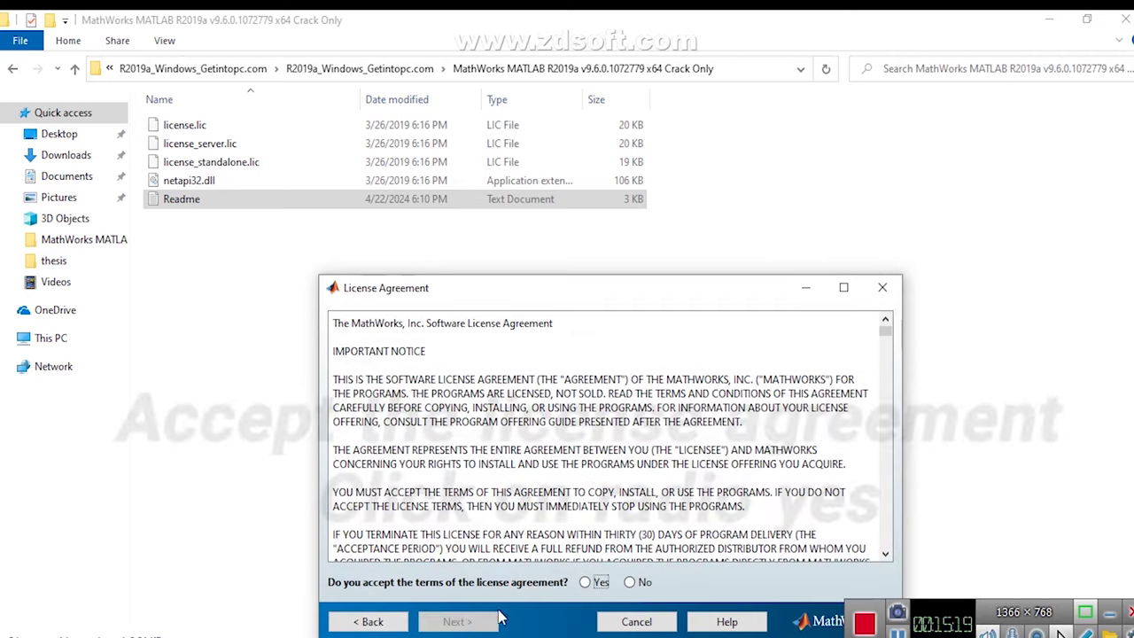
click(584, 583)
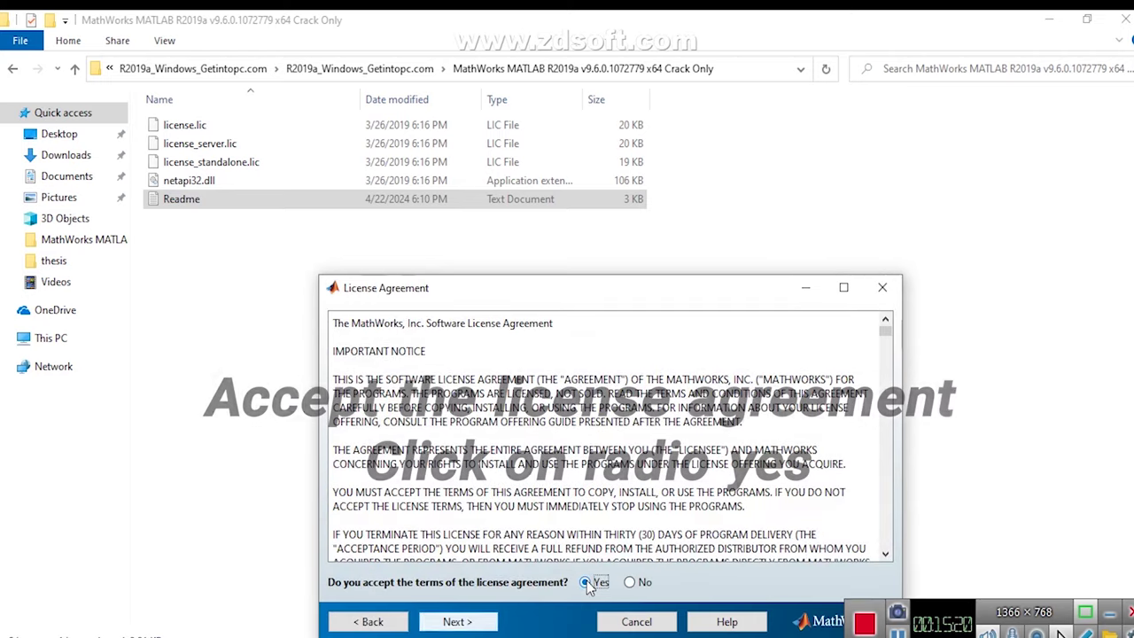
click(470, 624)
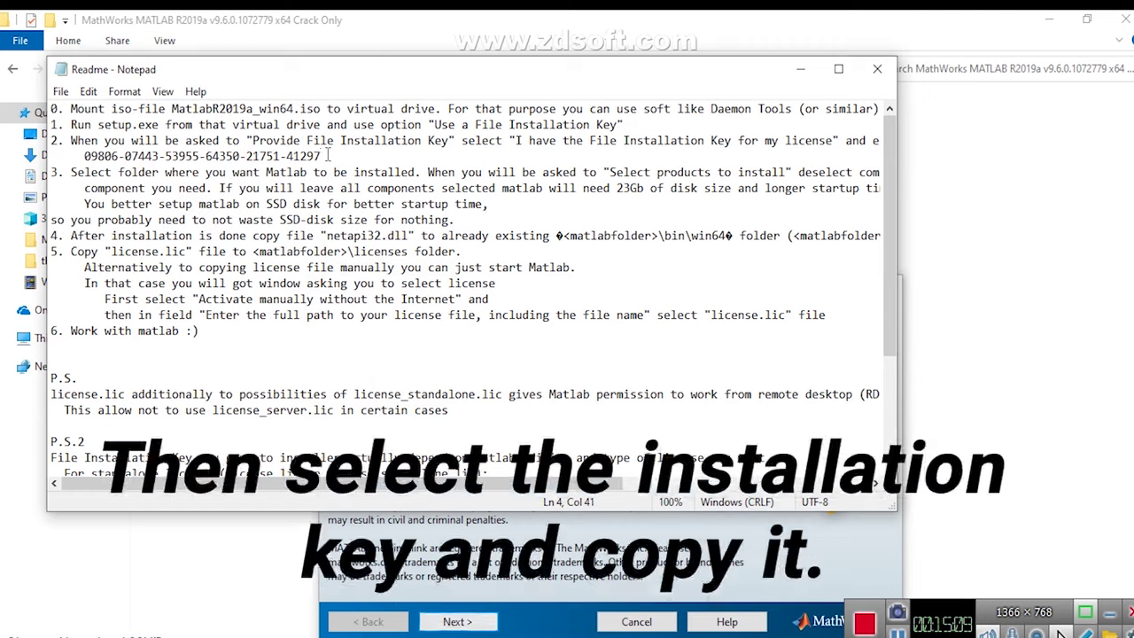
drag(321, 156, 85, 156)
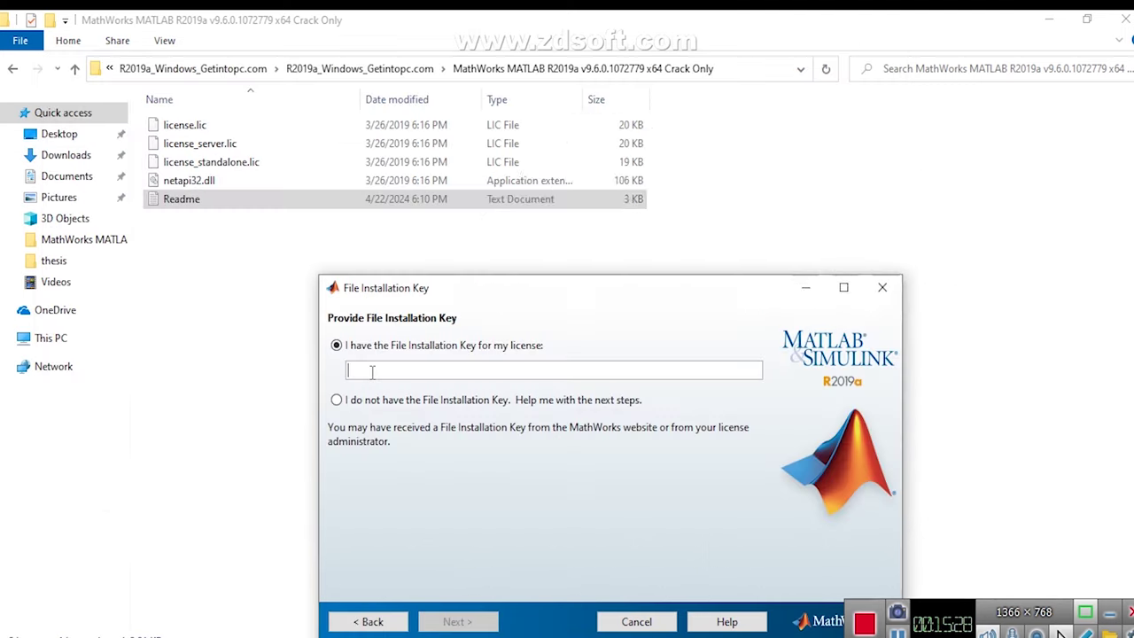
key(ctrl+v)
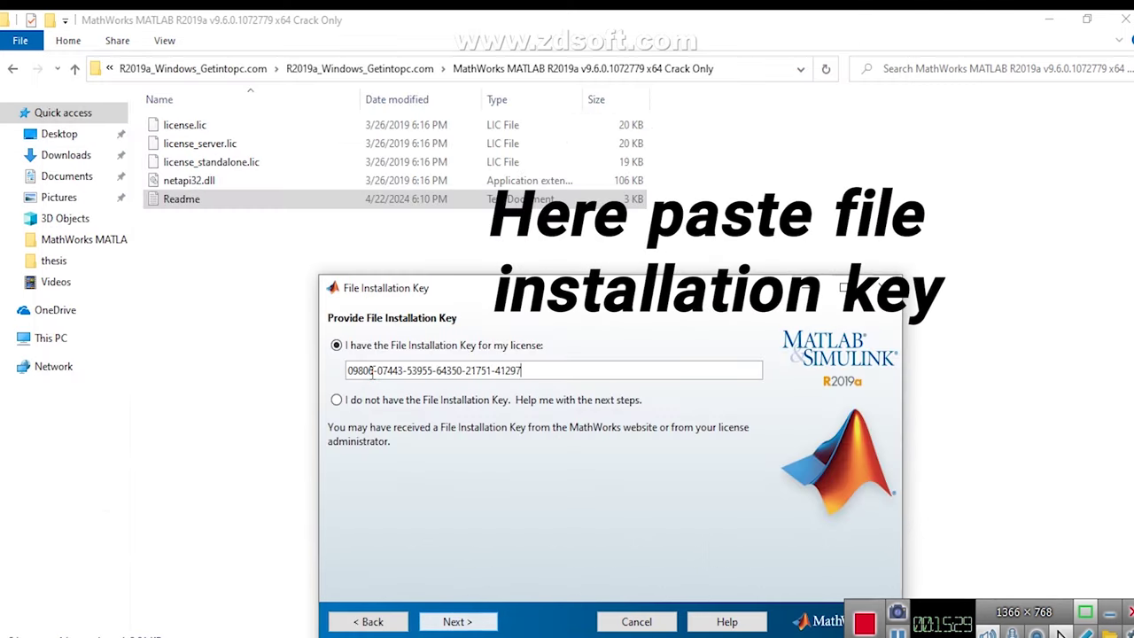
Submit the key, keep the default folder, select all products, add a Desktop shortcut, and install
click(455, 621)
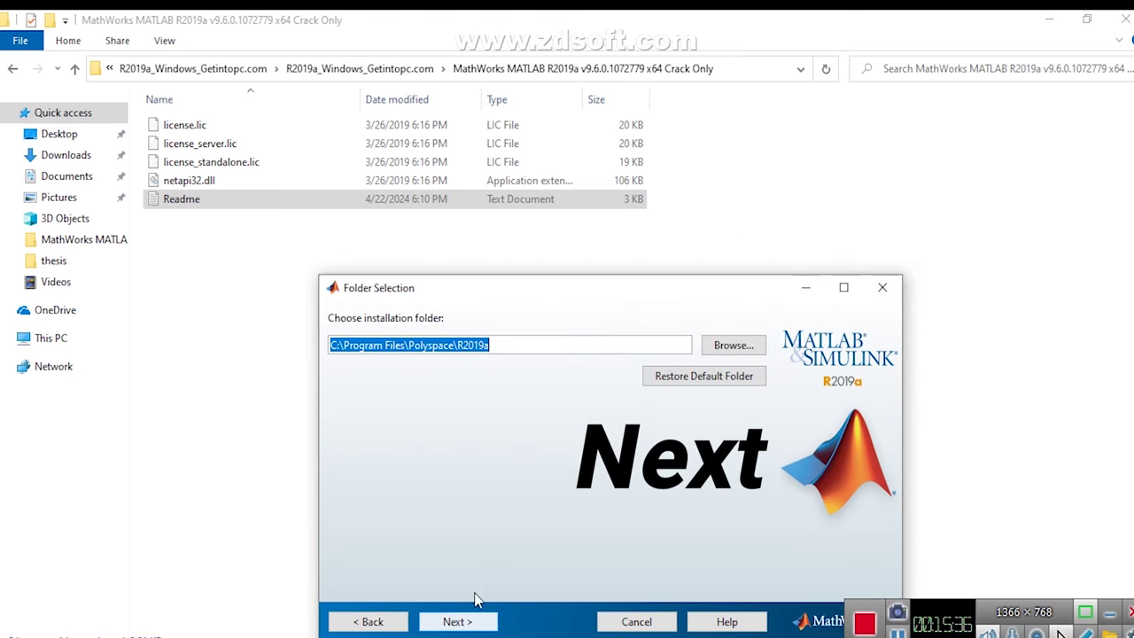
click(467, 621)
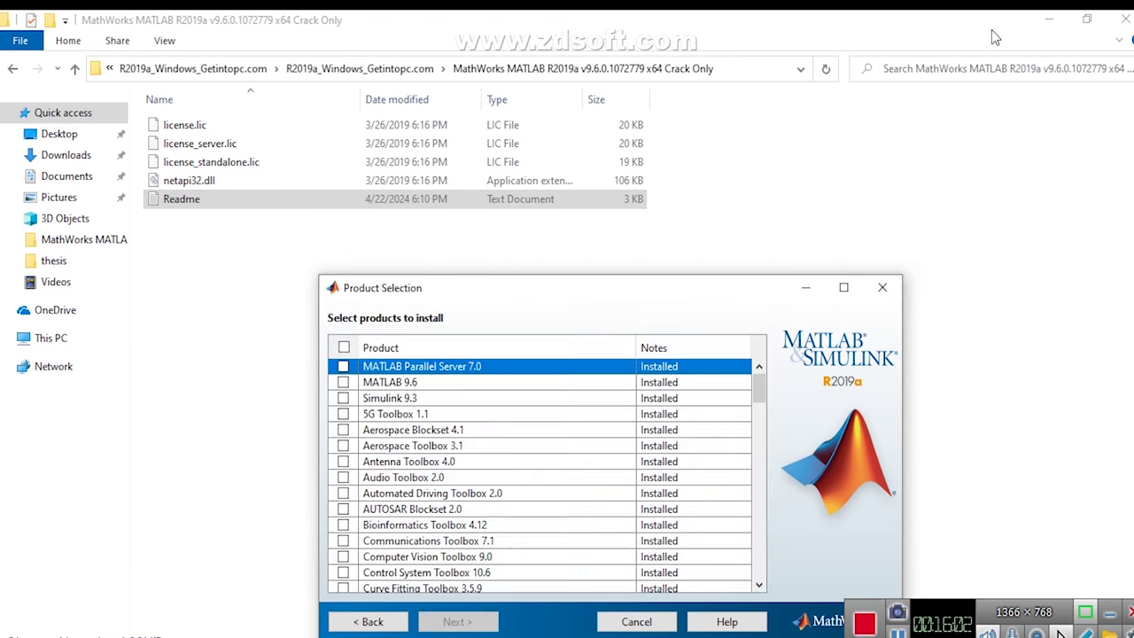
click(344, 347)
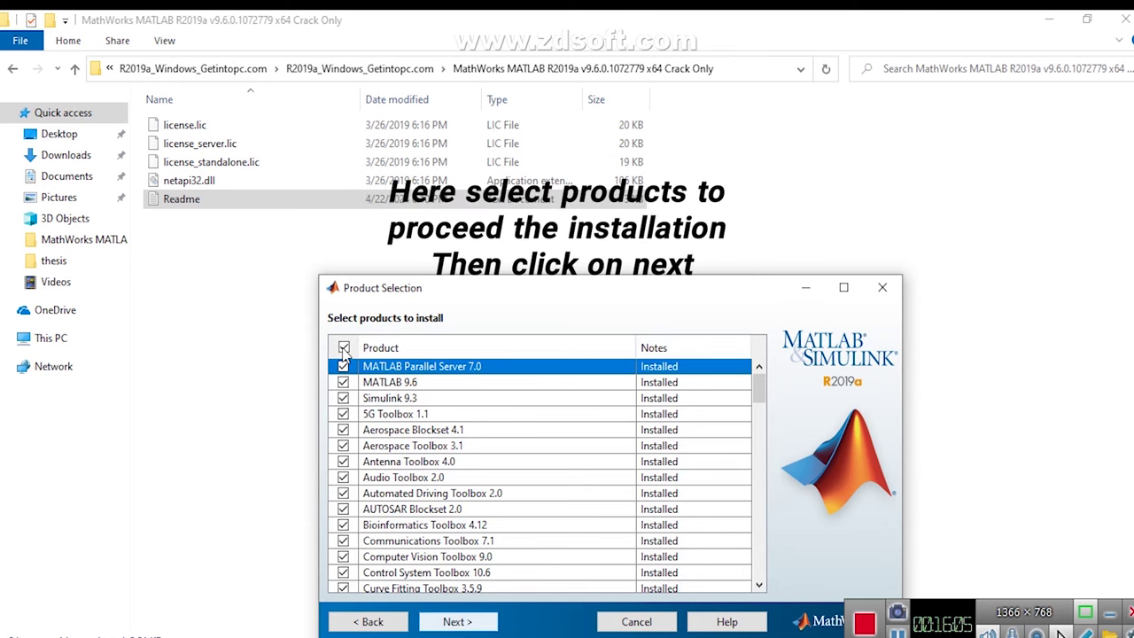
click(458, 621)
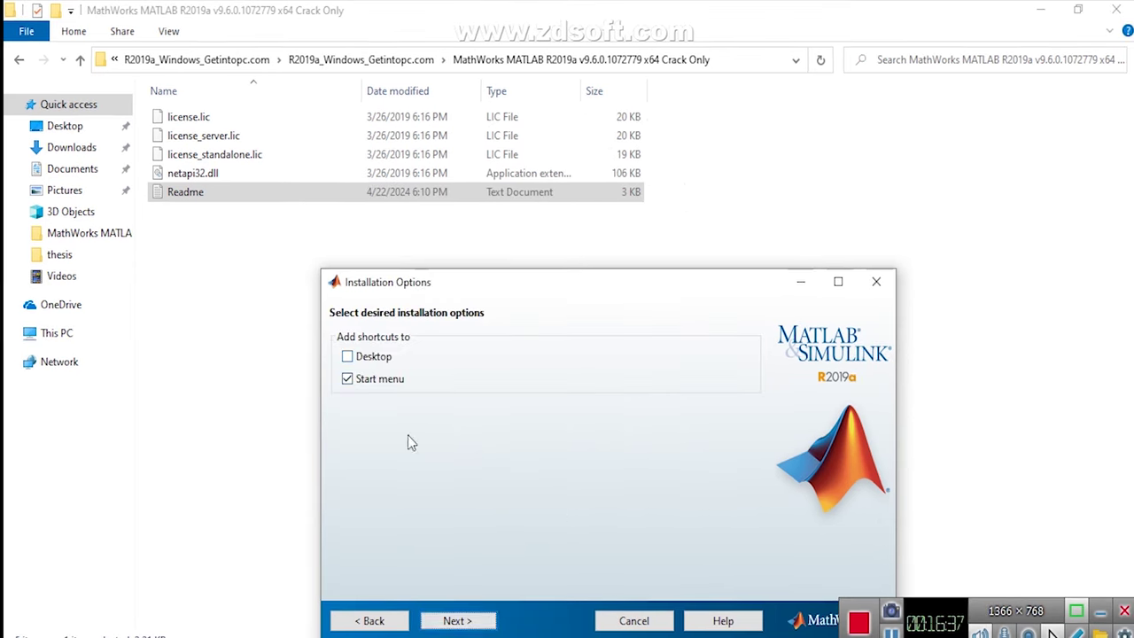
click(348, 356)
click(455, 620)
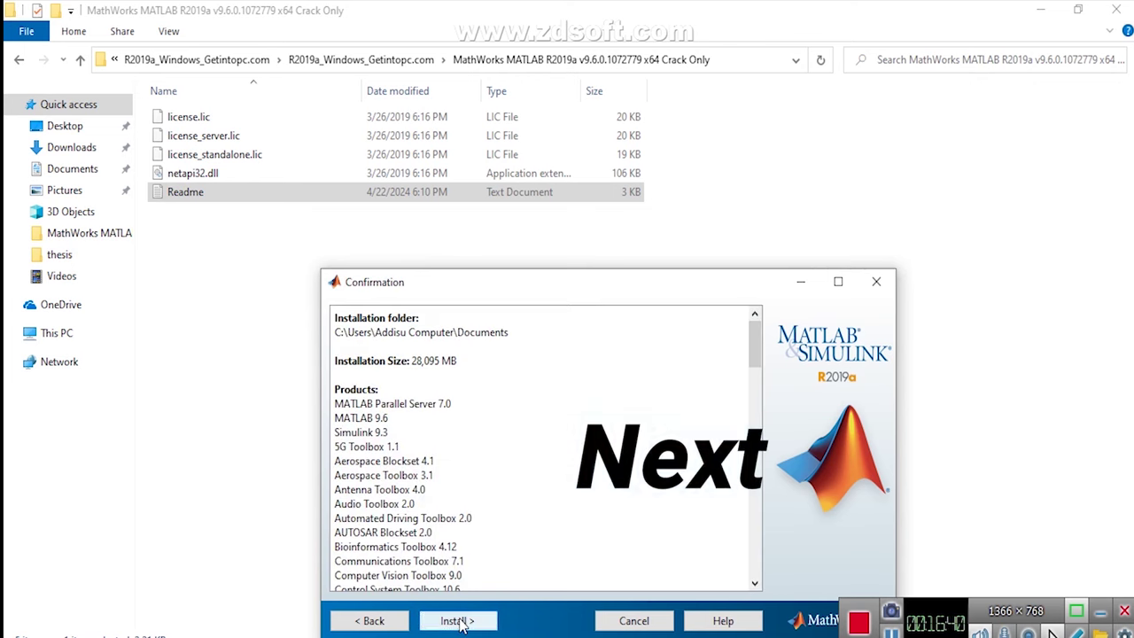
click(472, 620)
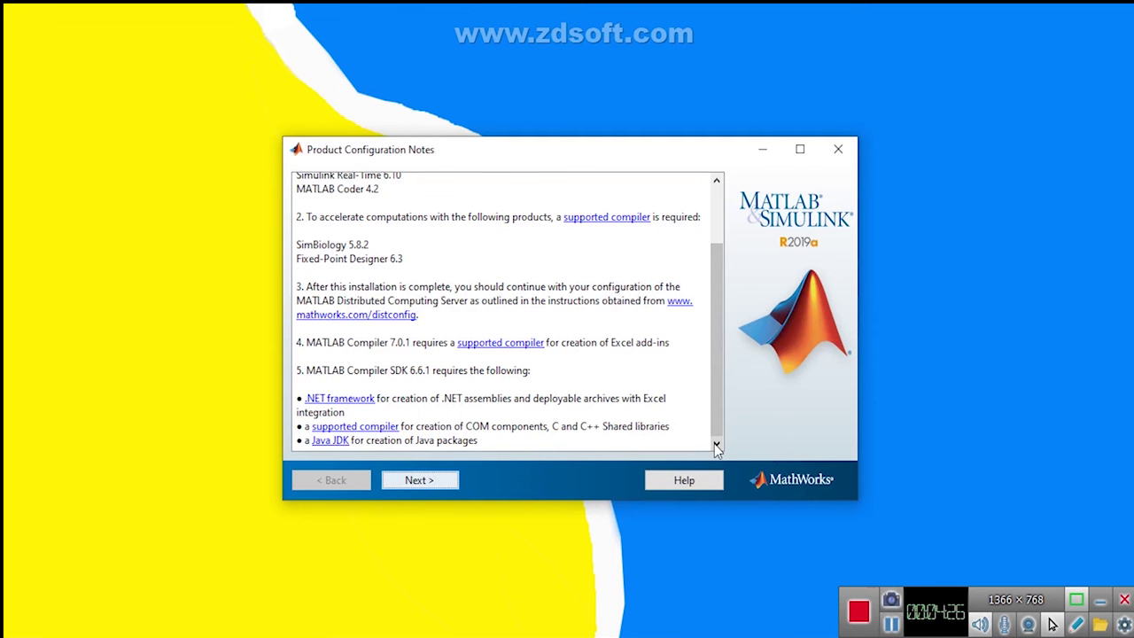
Move past the Product Configuration Notes after installation finishes, then select the start of Readme step 4
click(431, 483)
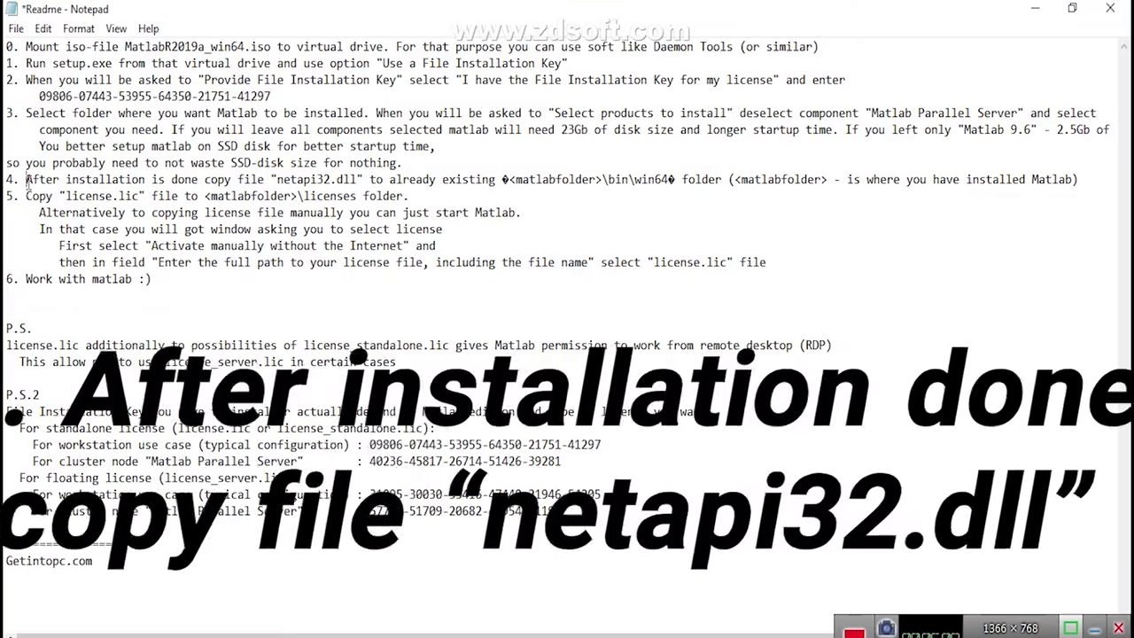
drag(149, 179, 270, 179)
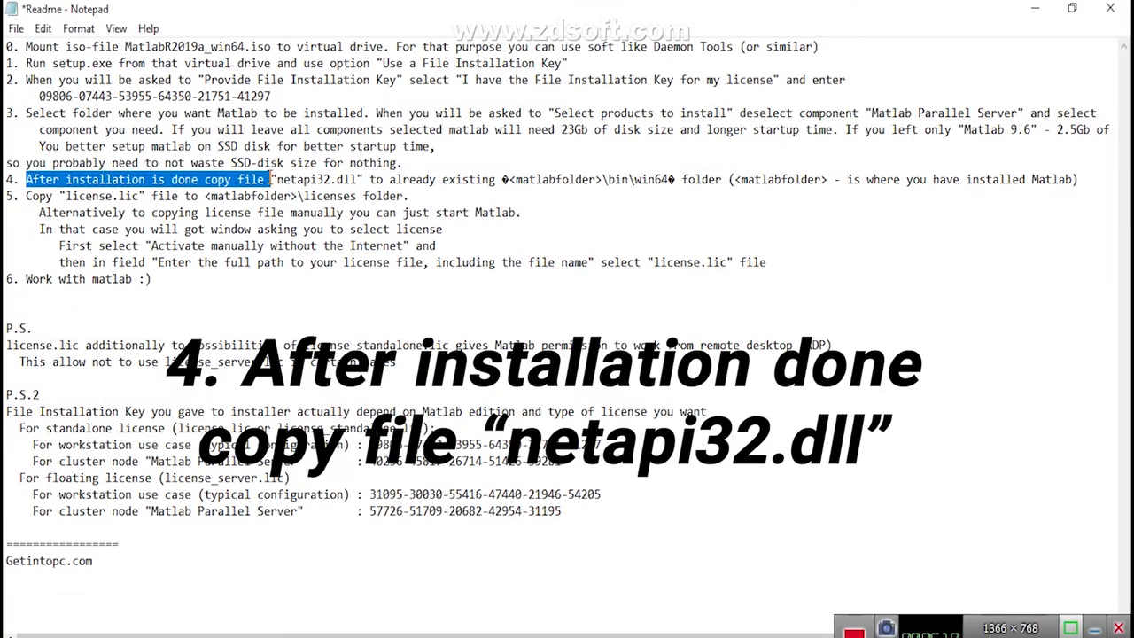
Select the netapi32.dll file name in Readme step 4
double_click(305, 179)
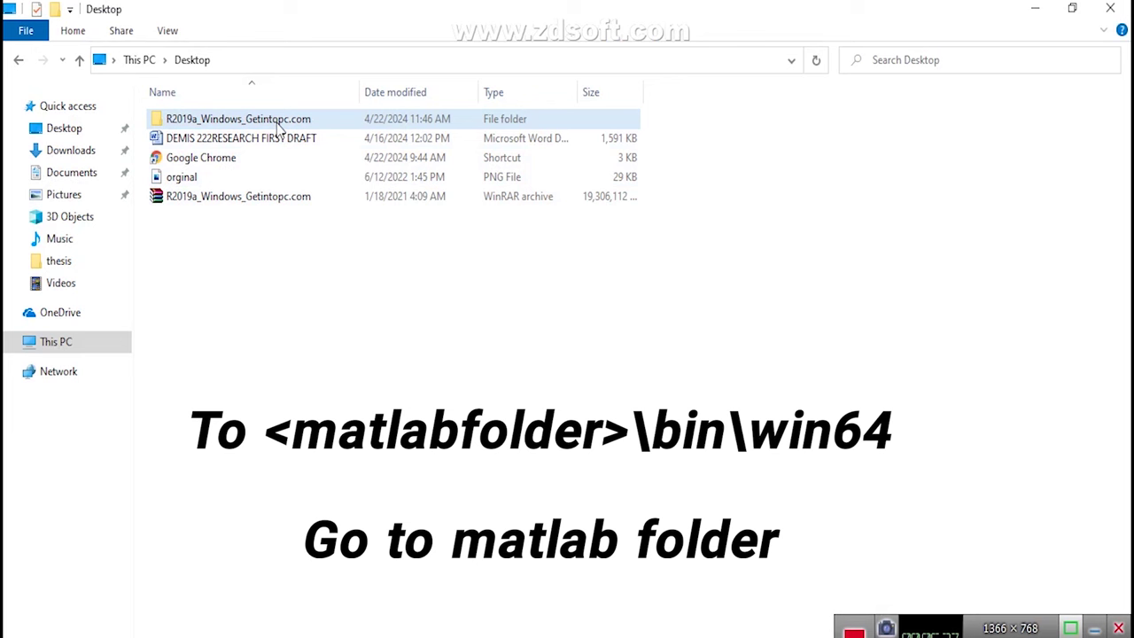
Copy netapi32.dll from the MathWorks MATLAB R2019a Crack Only folder on the Desktop
click(277, 127)
double_click(277, 127)
double_click(277, 127)
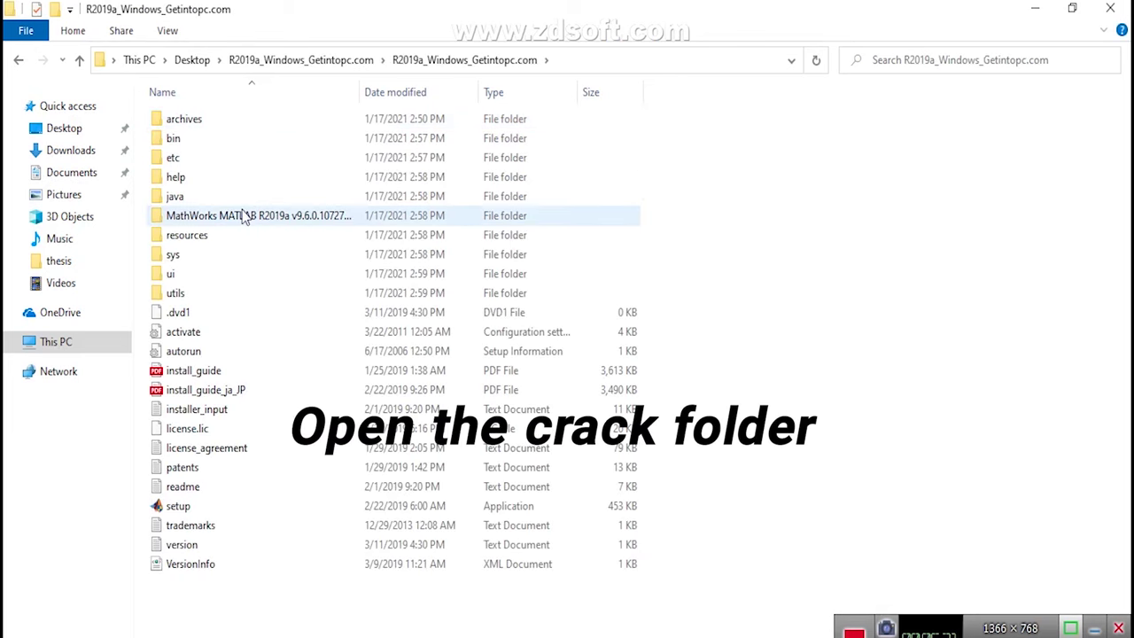
double_click(245, 217)
click(215, 178)
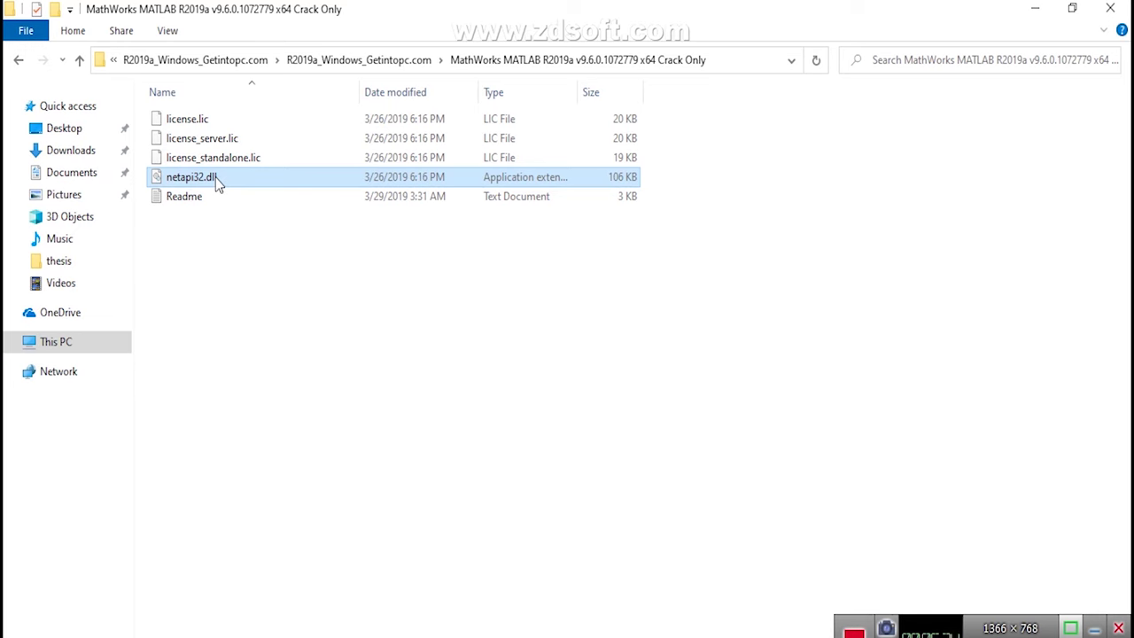
right_click(215, 177)
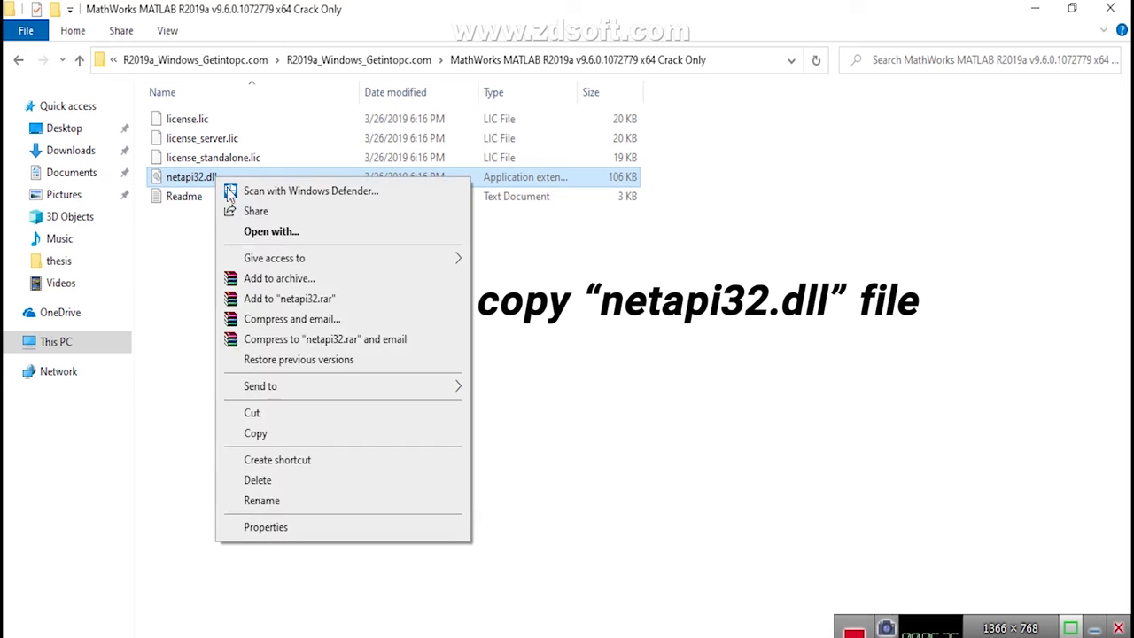
click(273, 434)
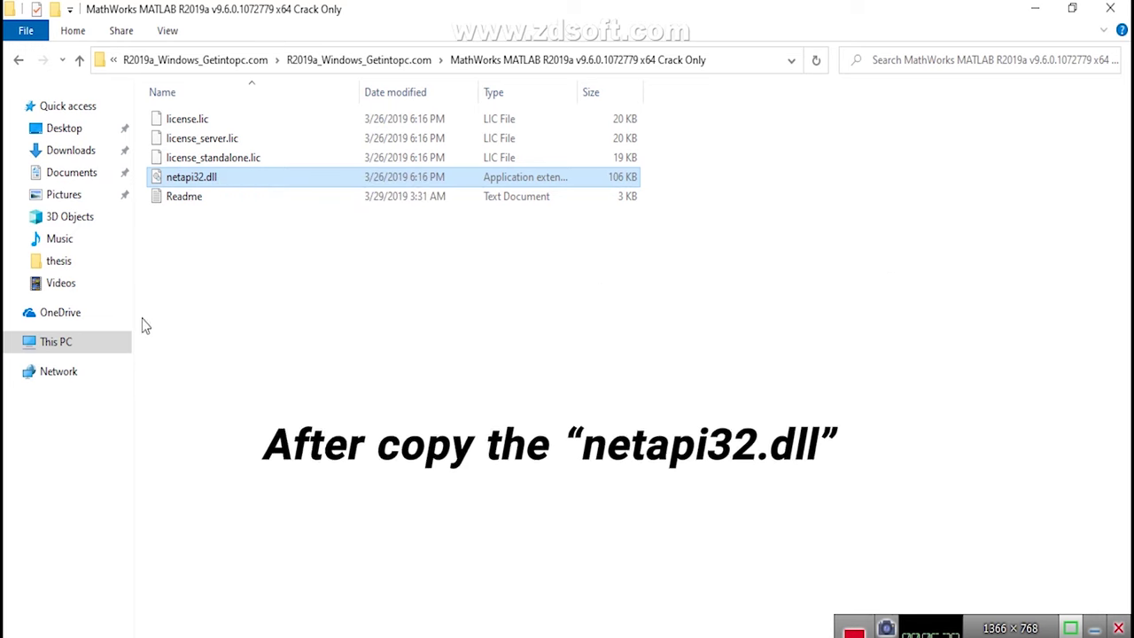
Paste netapi32.dll into C:\Program Files\Polyspace\R2019a\bin\win64, granting administrator permission
click(73, 343)
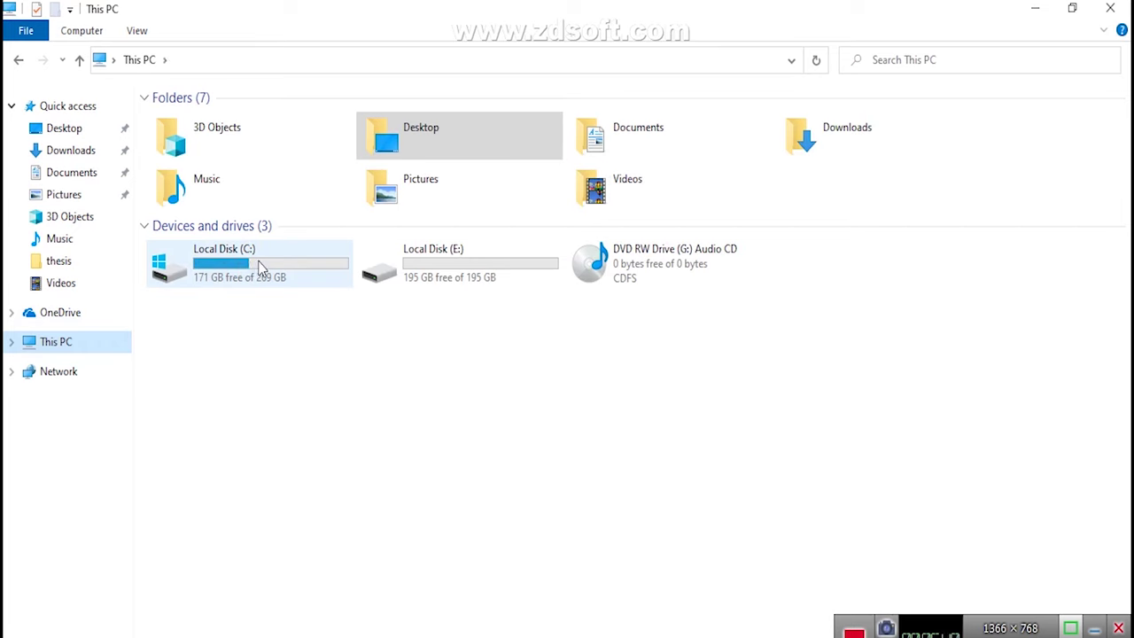
double_click(261, 268)
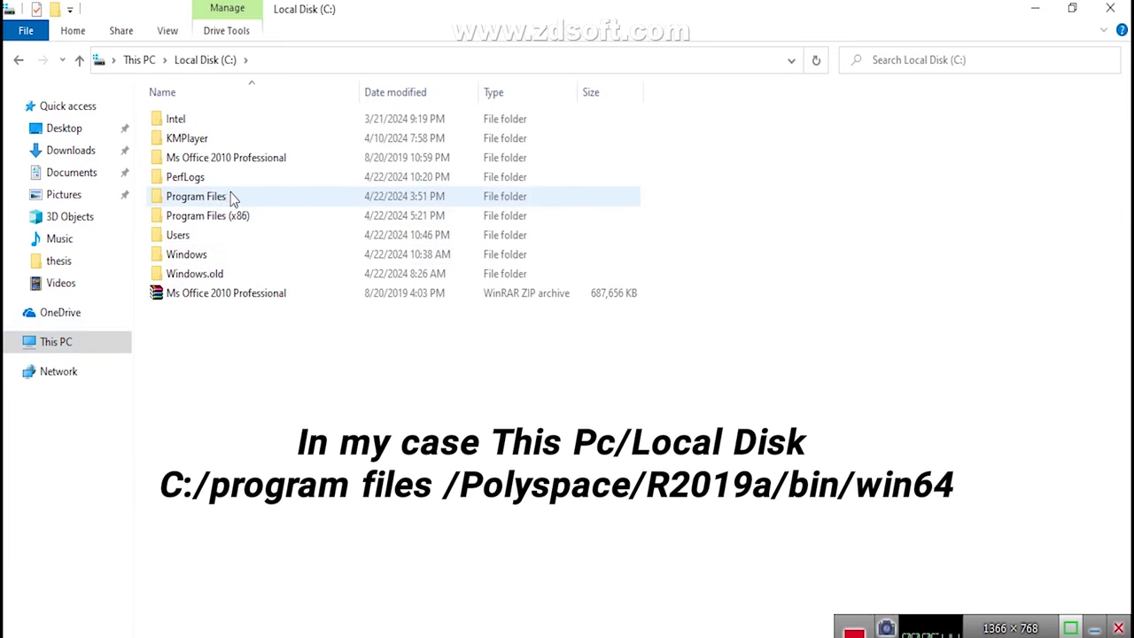
double_click(196, 196)
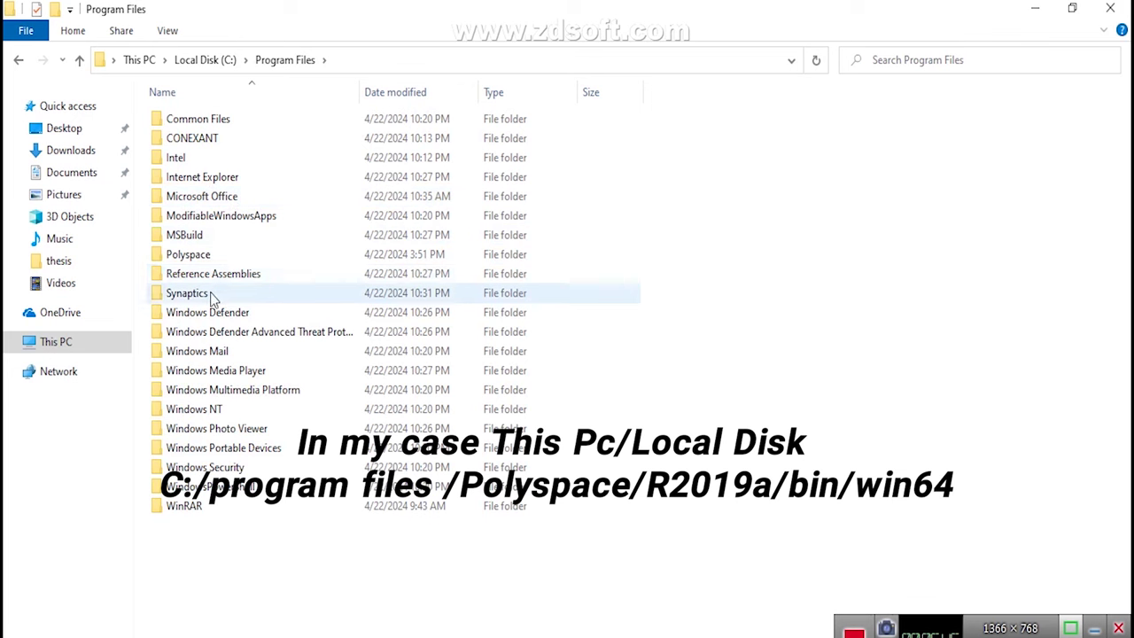
double_click(204, 257)
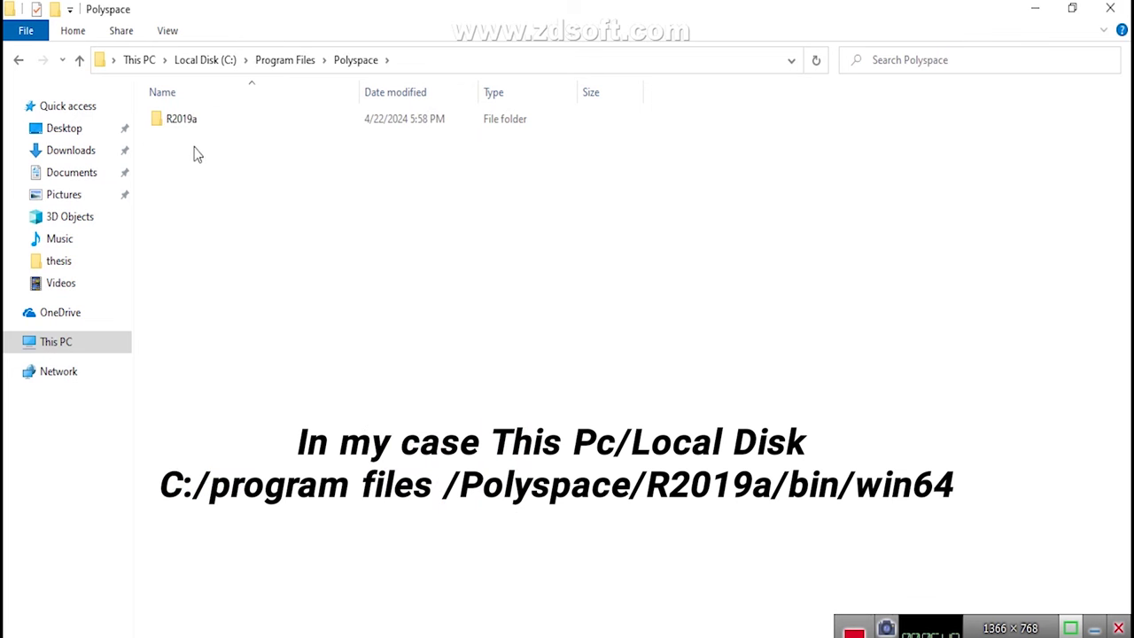
double_click(186, 126)
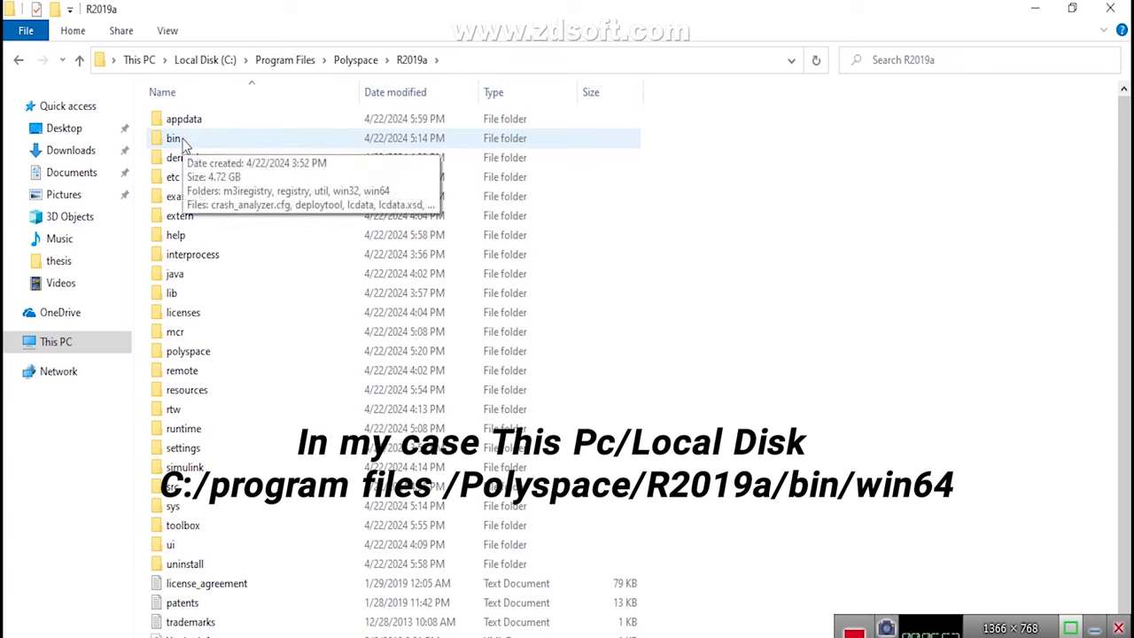
double_click(181, 140)
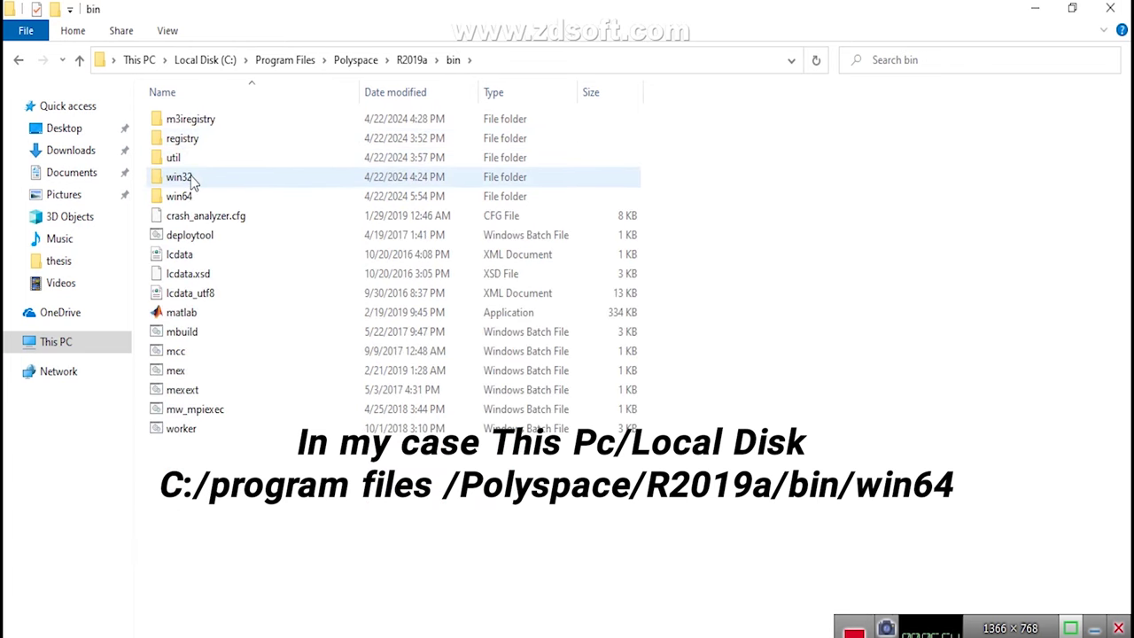
click(189, 198)
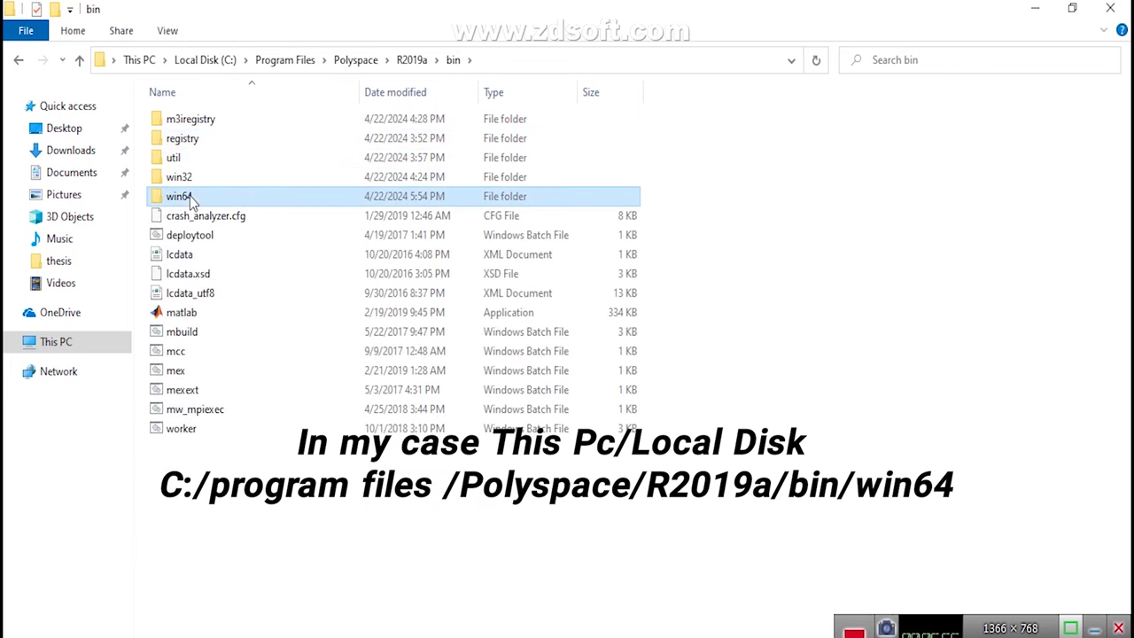
double_click(190, 198)
right_click(742, 258)
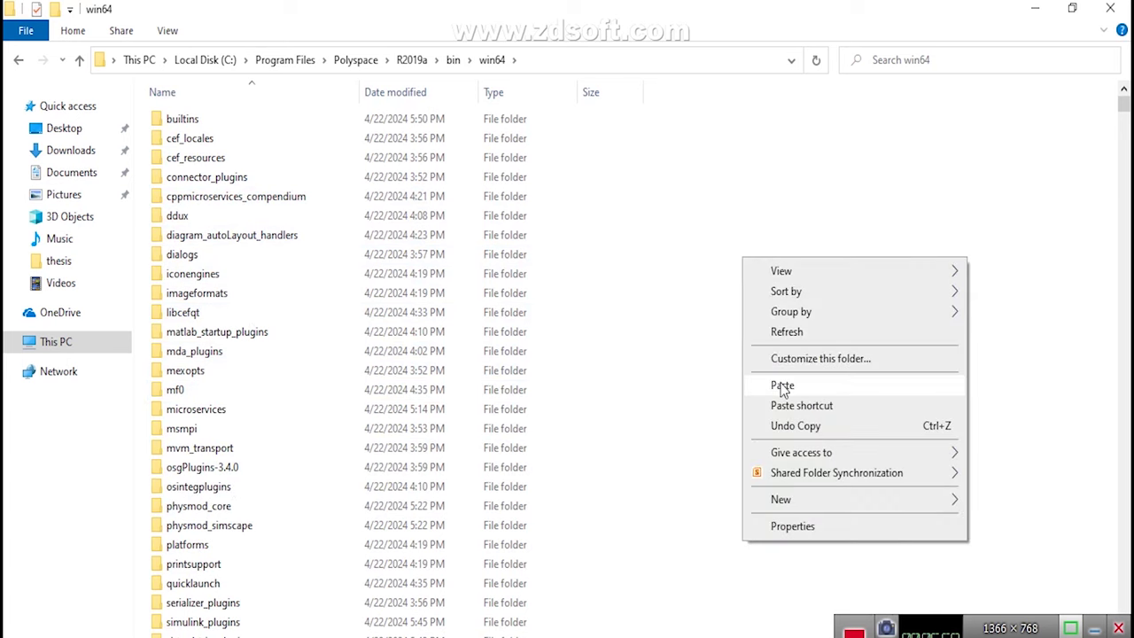
click(782, 386)
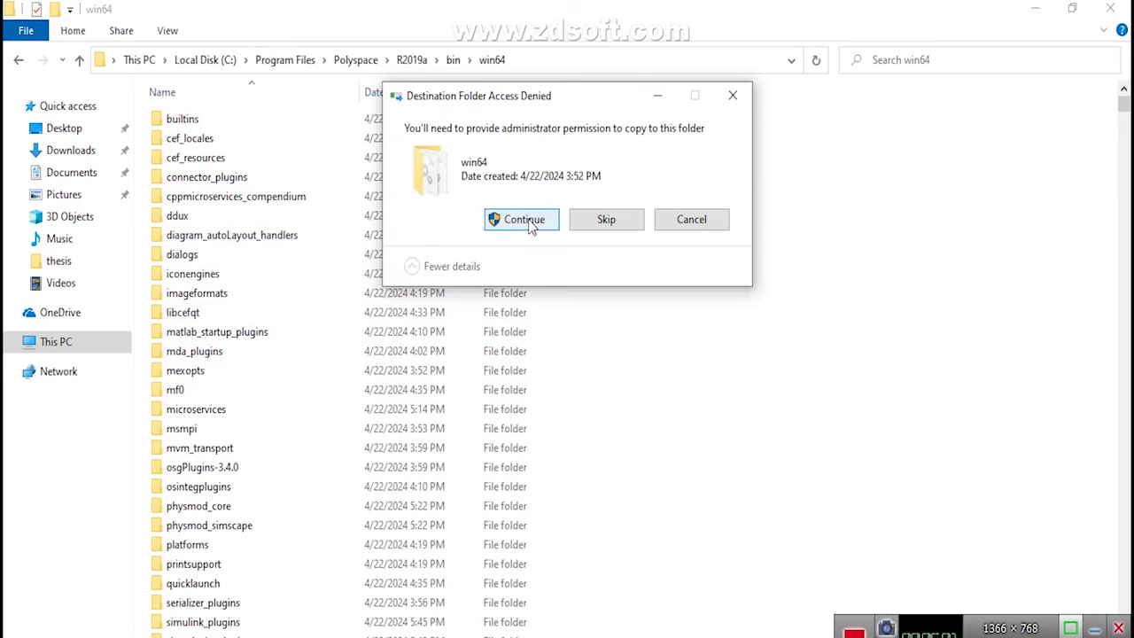
click(525, 220)
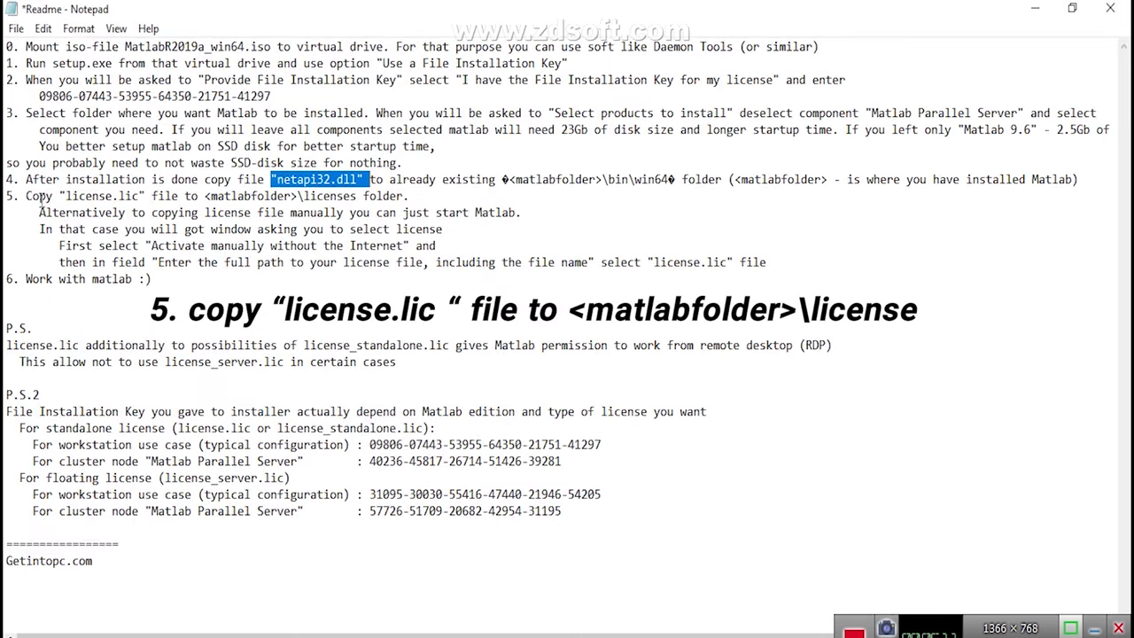
double_click(36, 196)
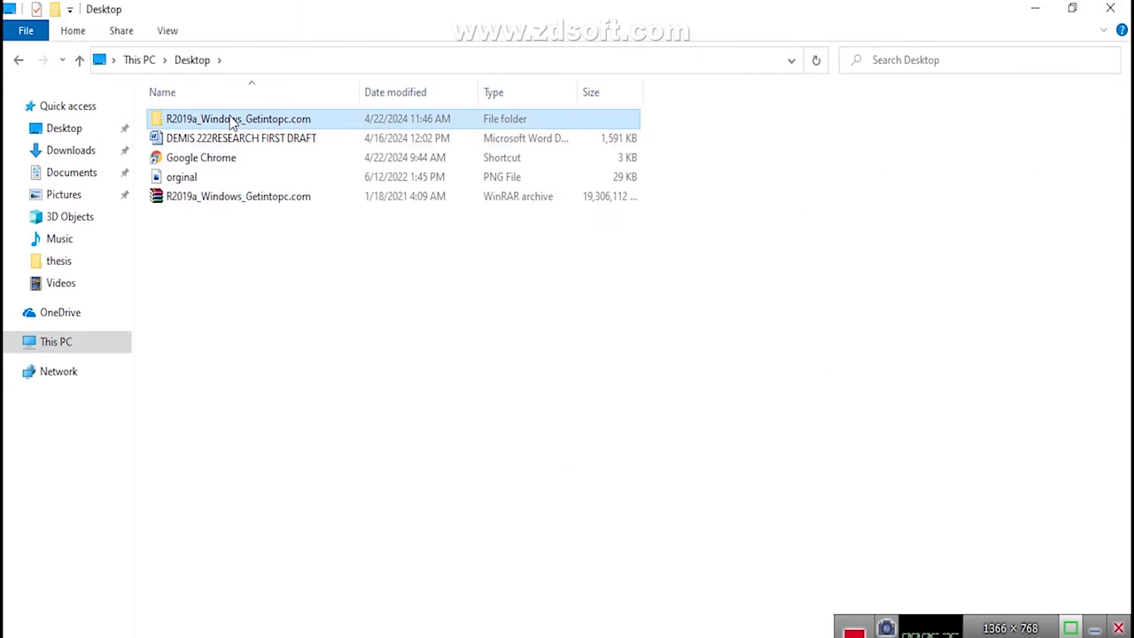
Open the MathWorks MATLAB R2019a crack folder on the Desktop and select license.lic
double_click(228, 119)
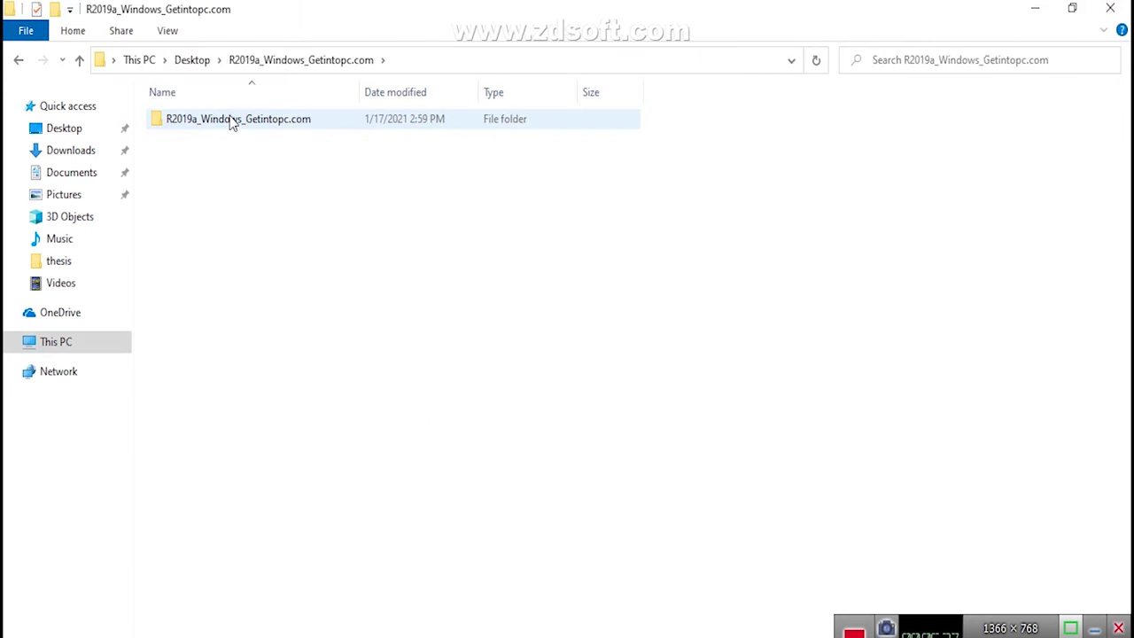
double_click(225, 122)
click(201, 221)
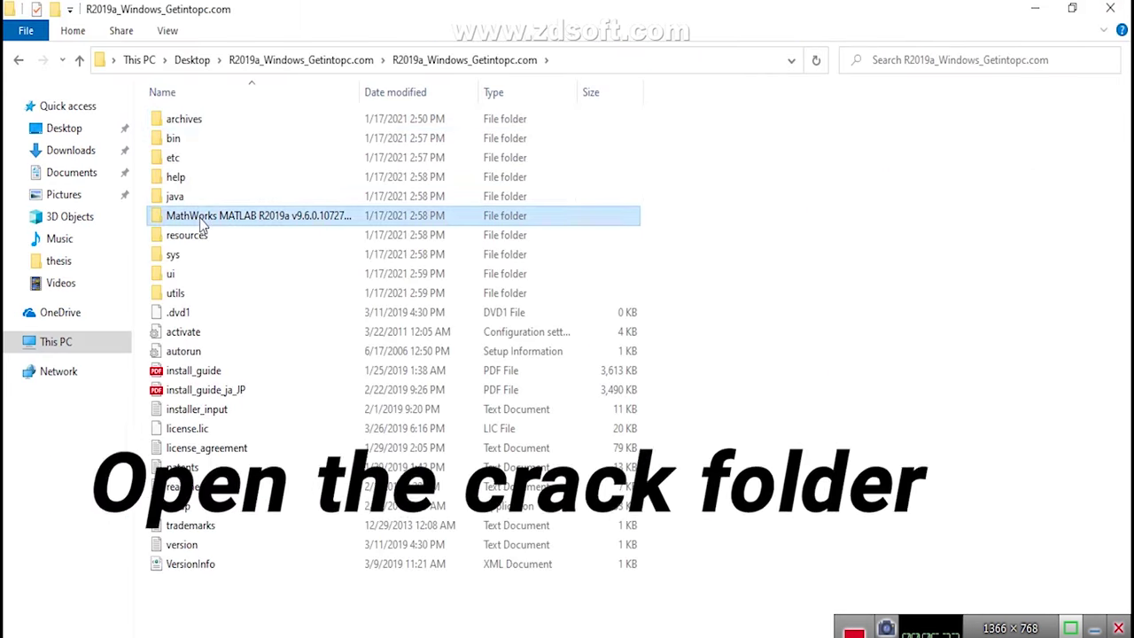
double_click(201, 221)
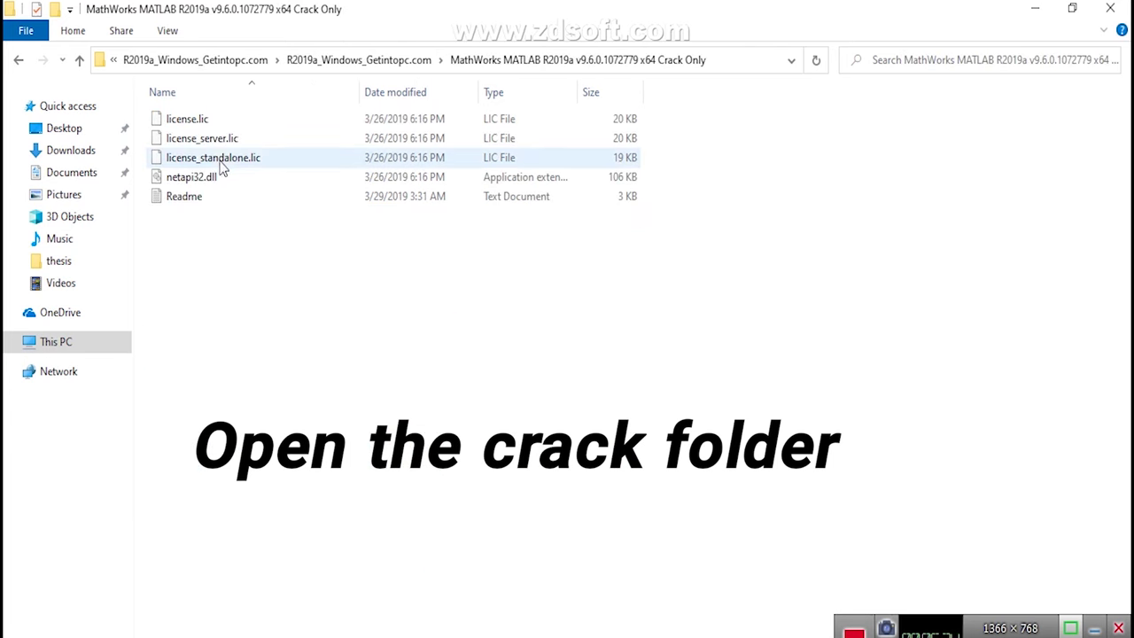
click(209, 123)
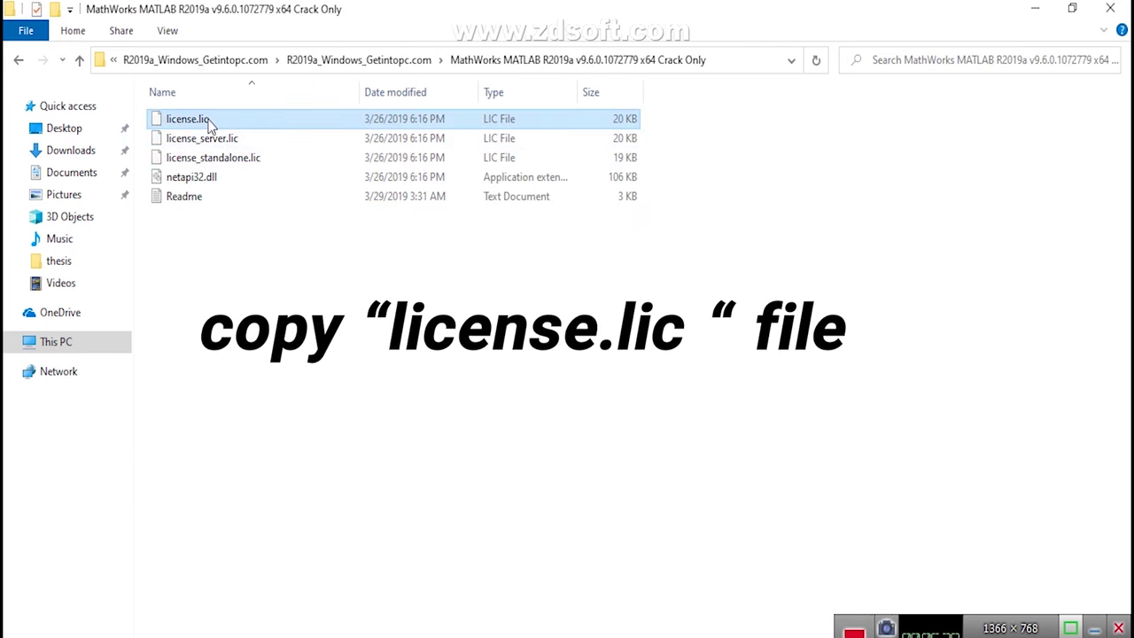
Paste license.lic into C:\Program Files\Polyspace\R2019a\licenses, then return to the R2019a folder
key(super+e)
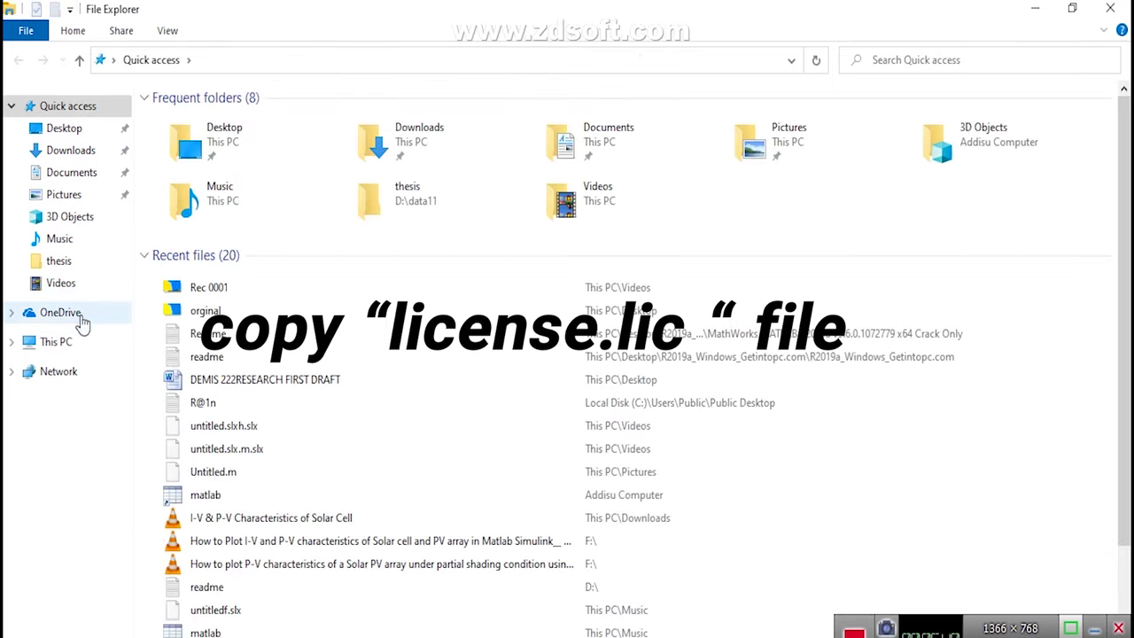
click(102, 343)
double_click(232, 264)
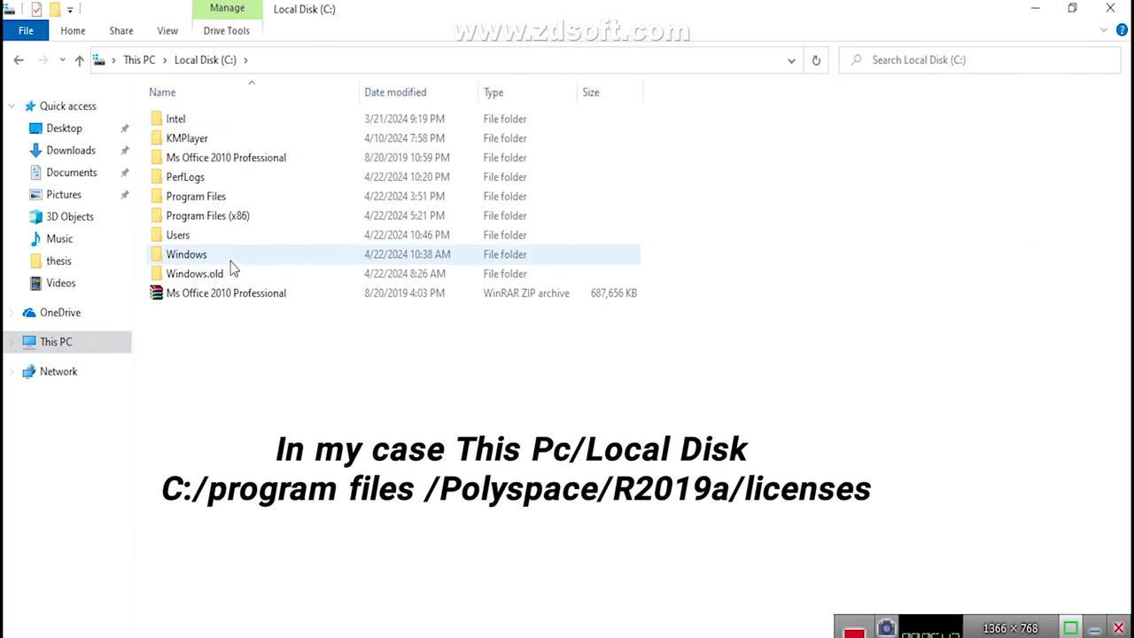
double_click(199, 195)
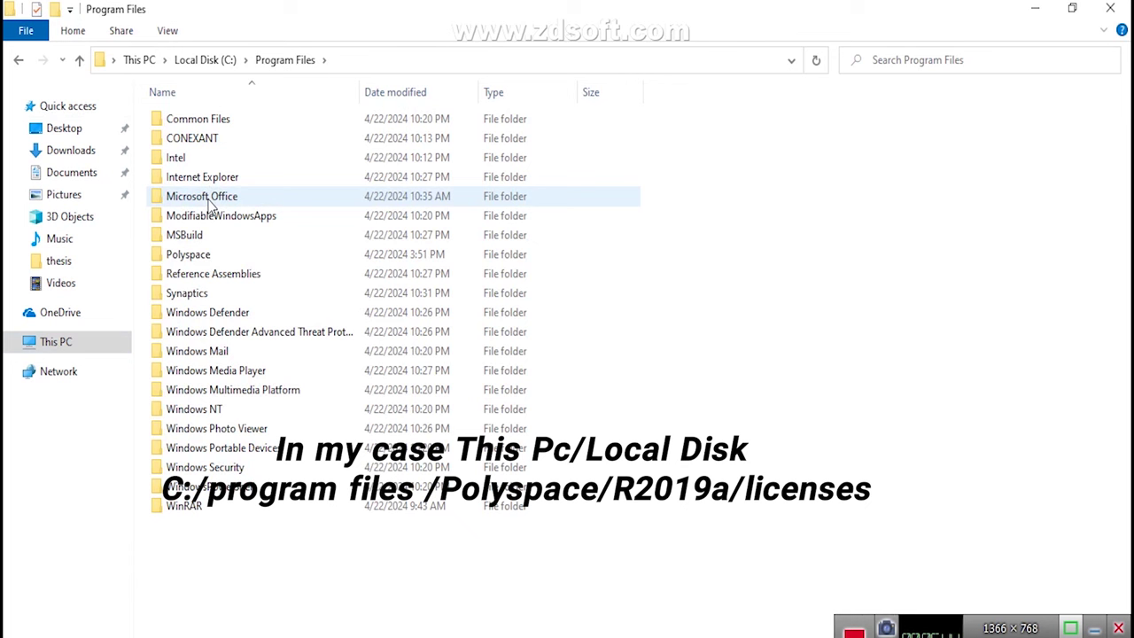
double_click(192, 256)
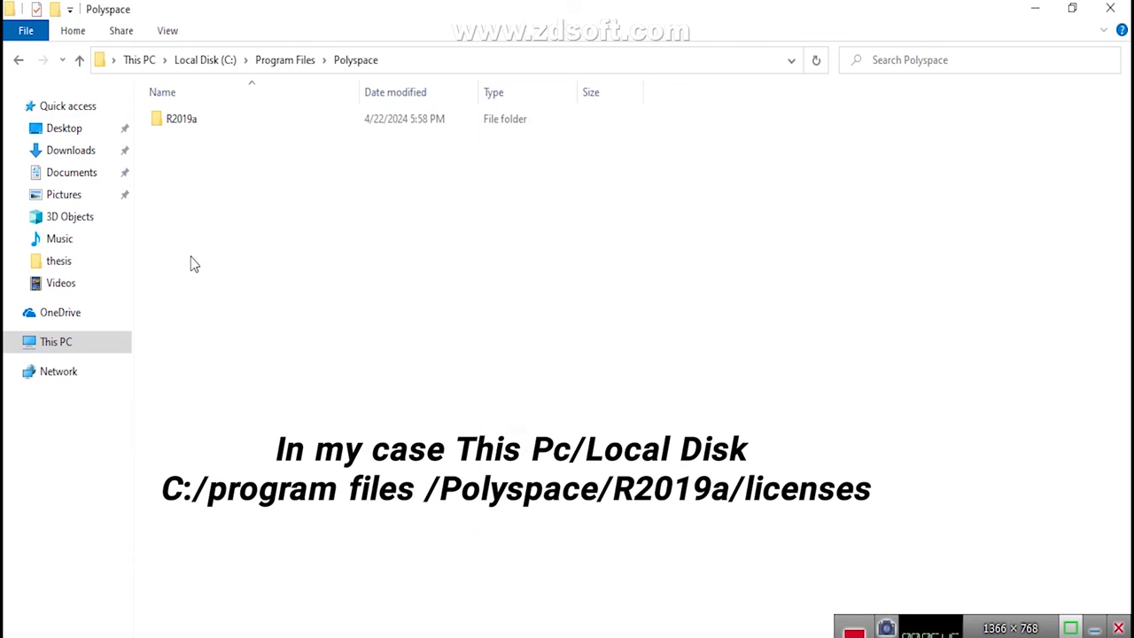
double_click(190, 119)
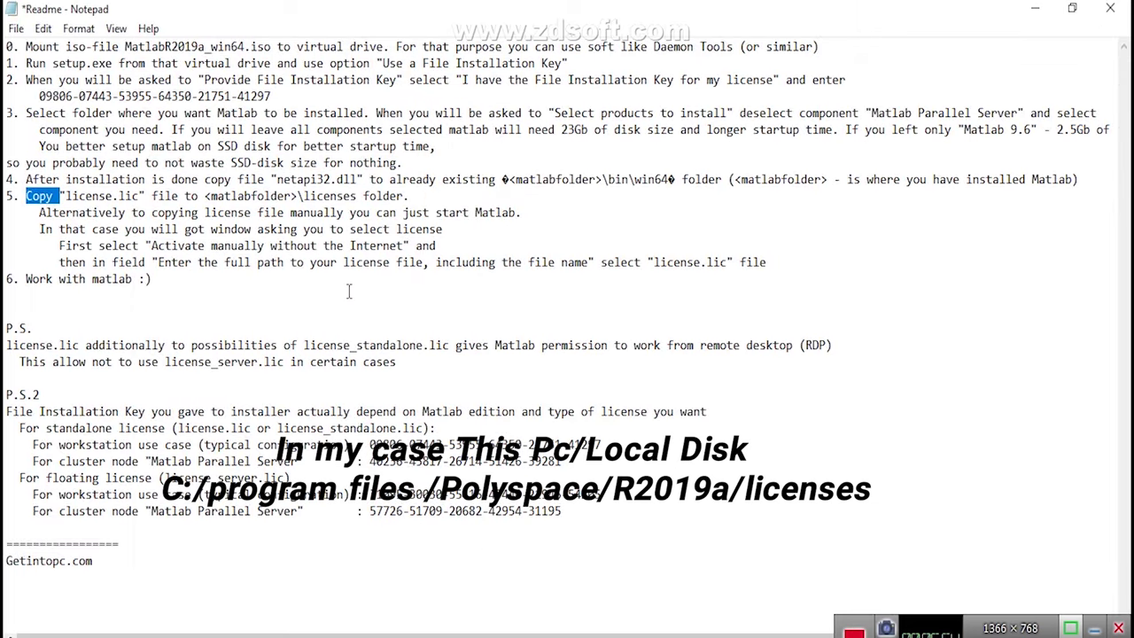
mouse_move(479, 633)
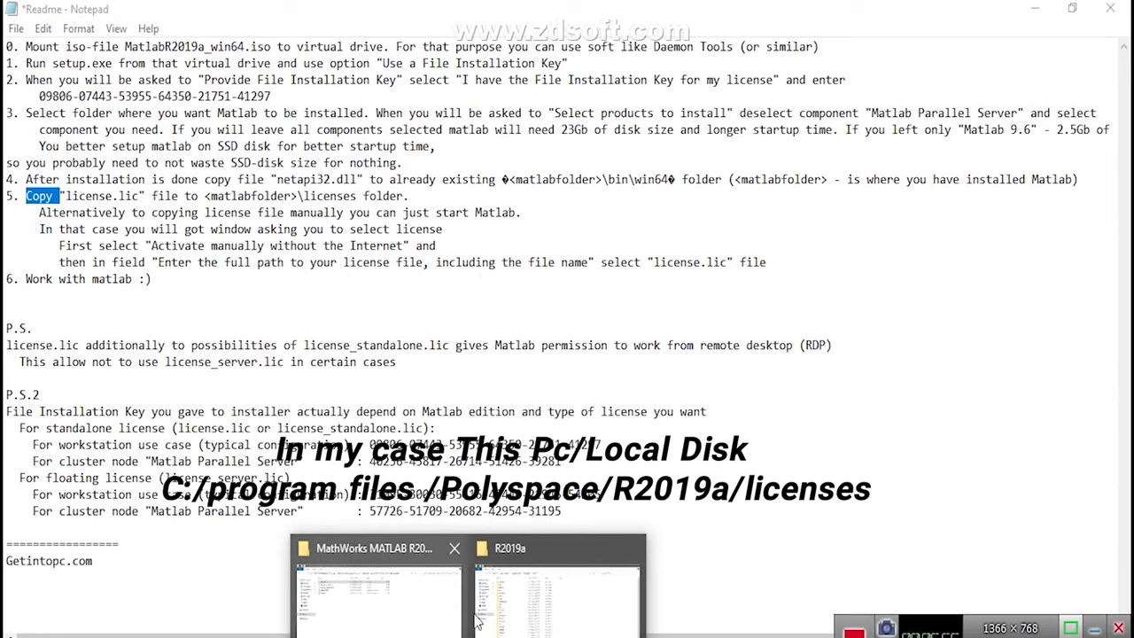
click(508, 571)
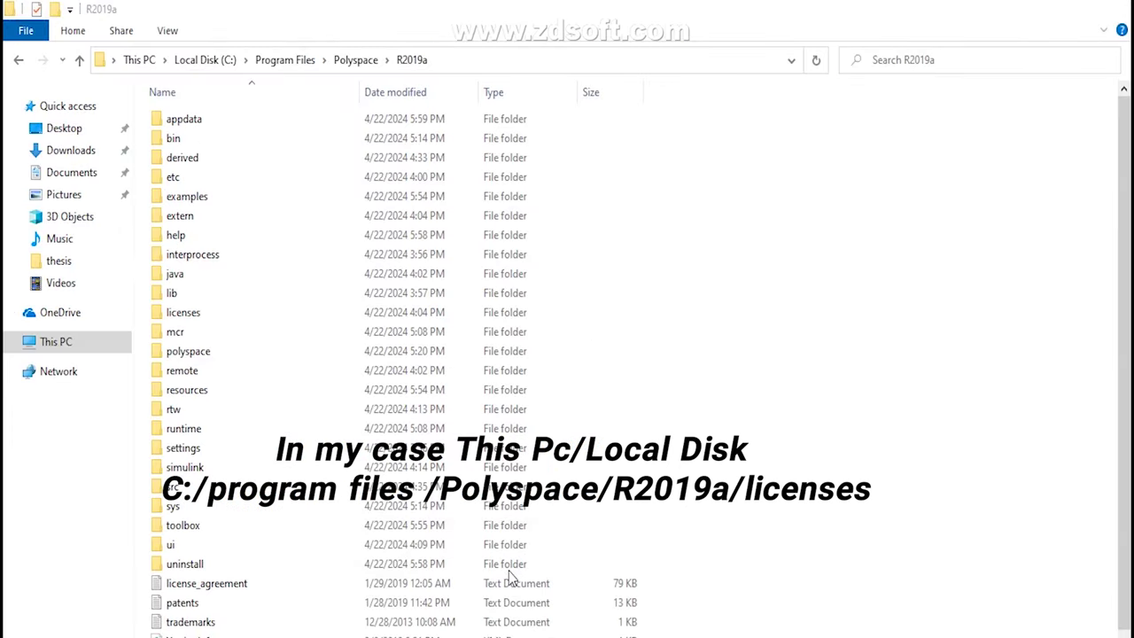
double_click(194, 317)
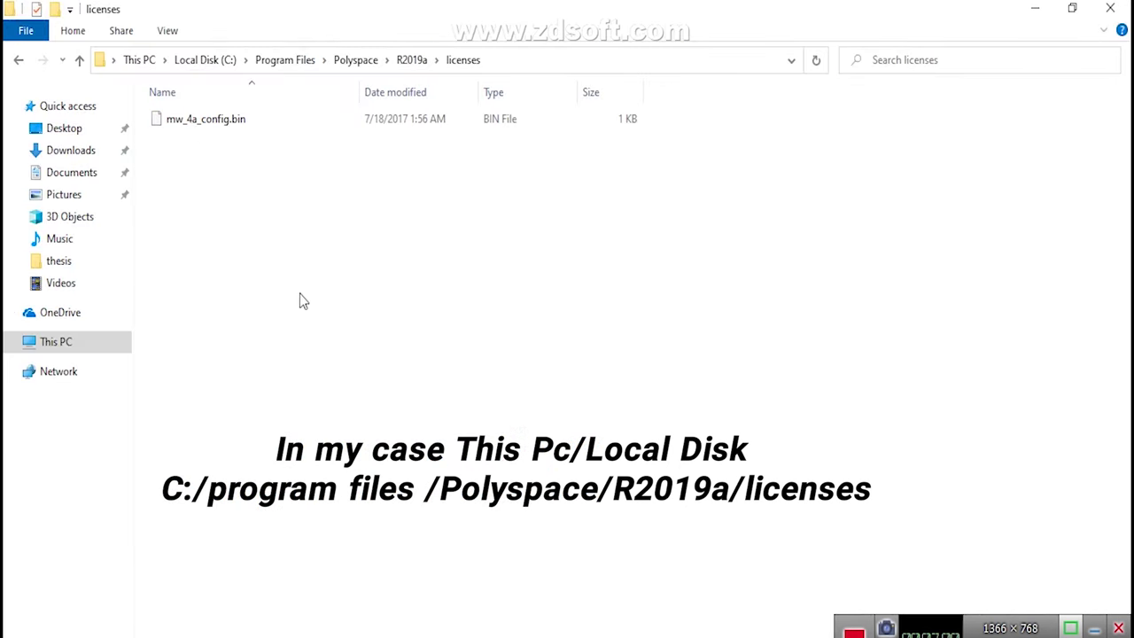
key(ctrl+v)
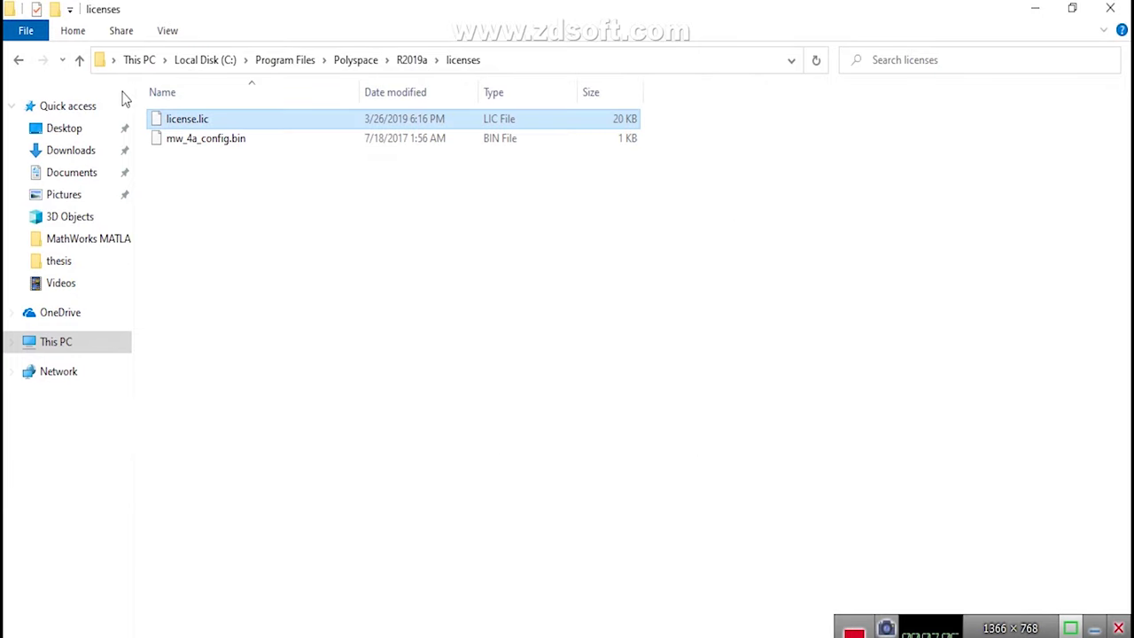
click(80, 60)
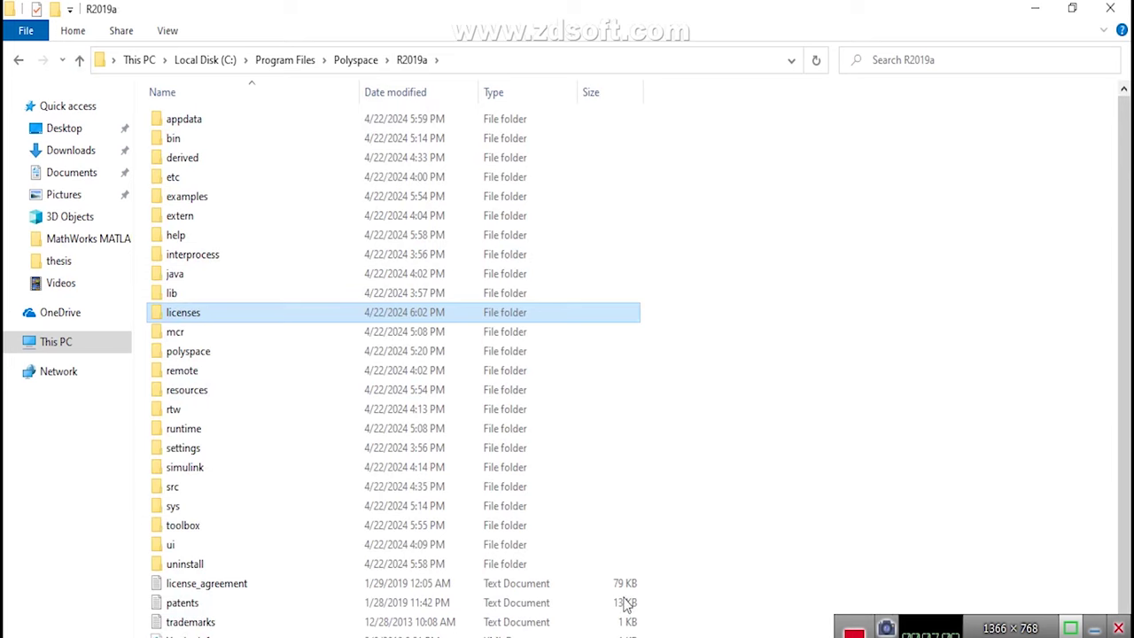
After checking the Readme, send R2019a\bin's matlab application to the Desktop as a shortcut
key(alt+Tab)
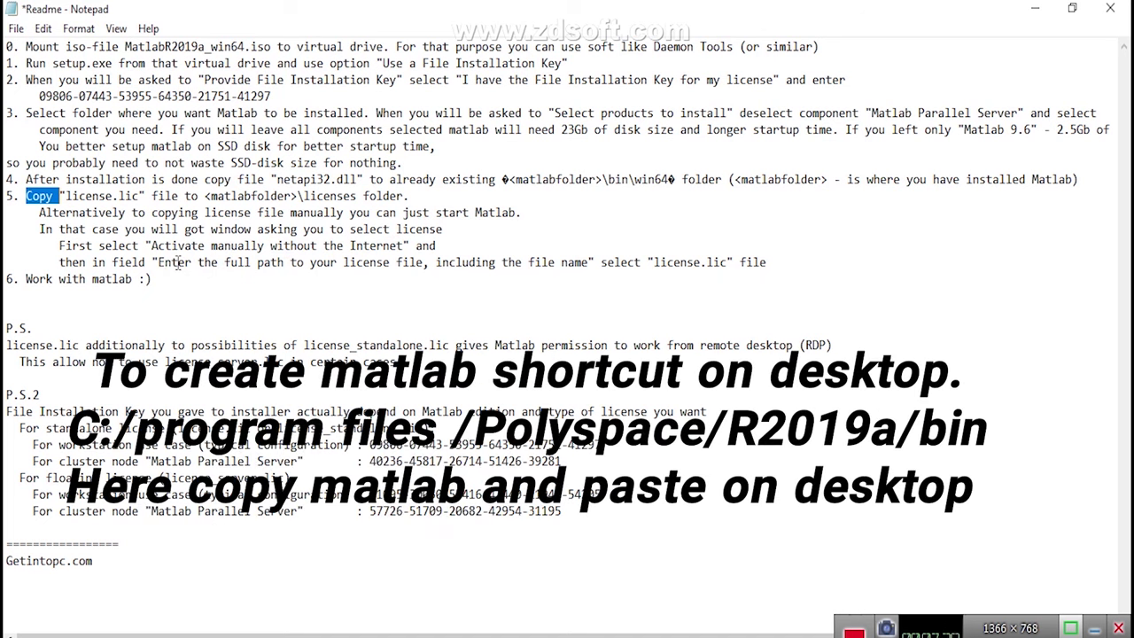
double_click(183, 262)
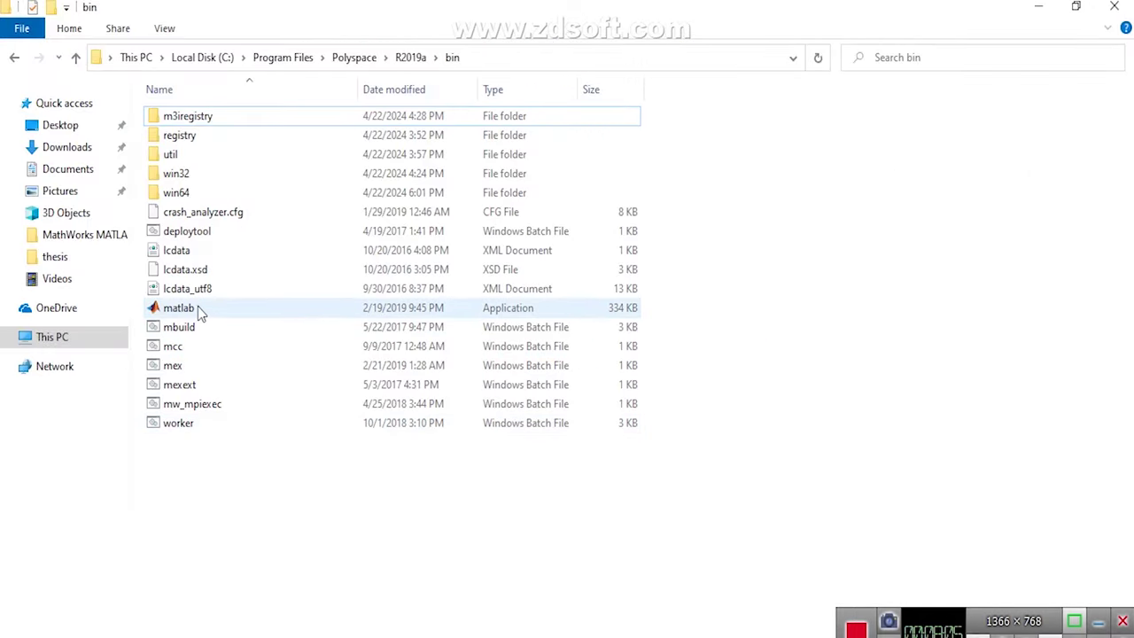
click(197, 308)
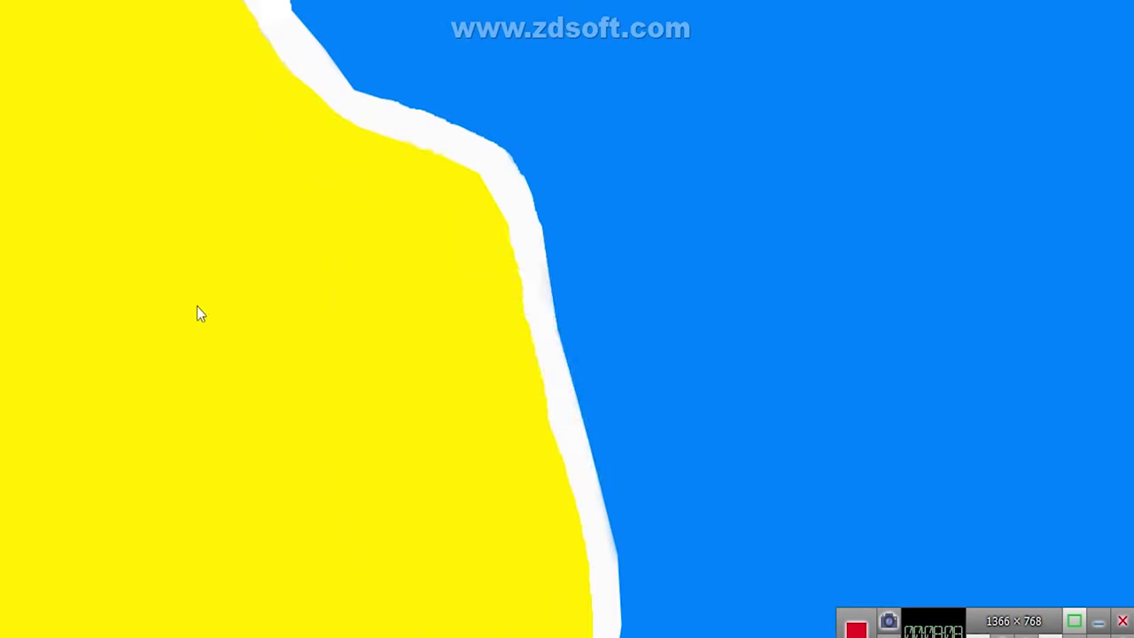
right_click(405, 236)
click(446, 335)
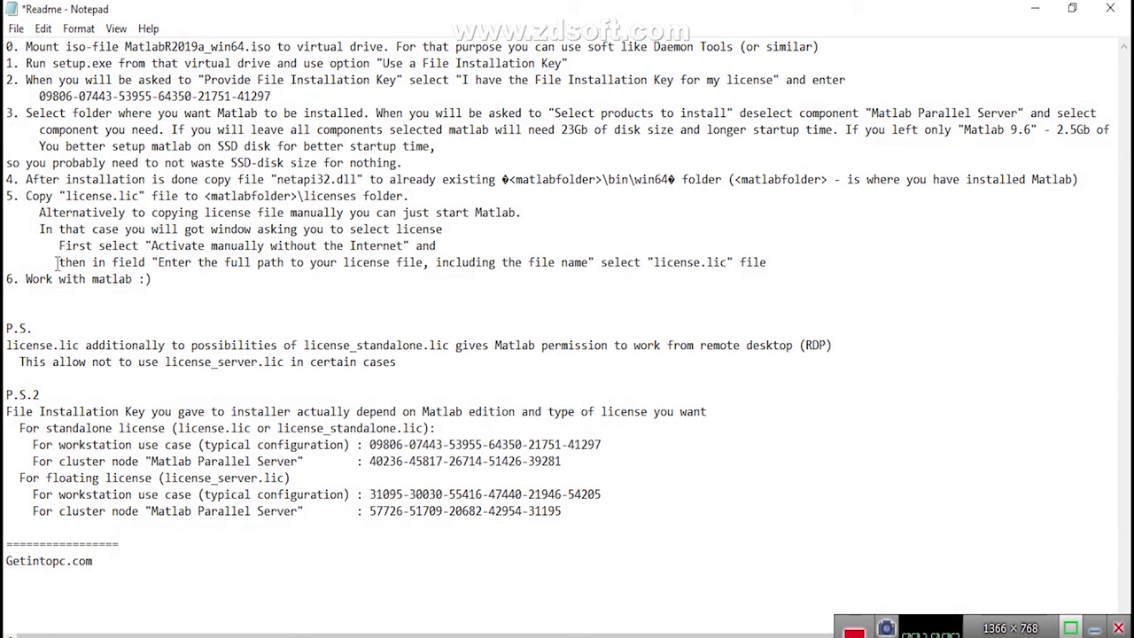
Highlight the Readme's manual activation and license.lic path lines, then switch to the Crack Only folder window
drag(58, 246, 438, 248)
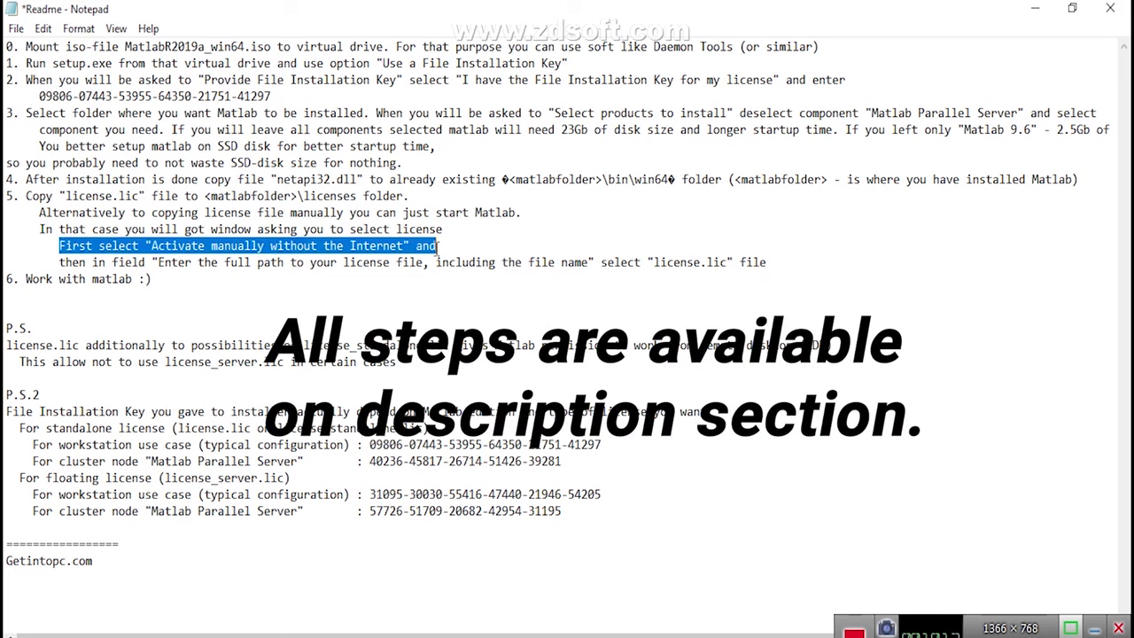
click(60, 263)
drag(60, 262, 457, 254)
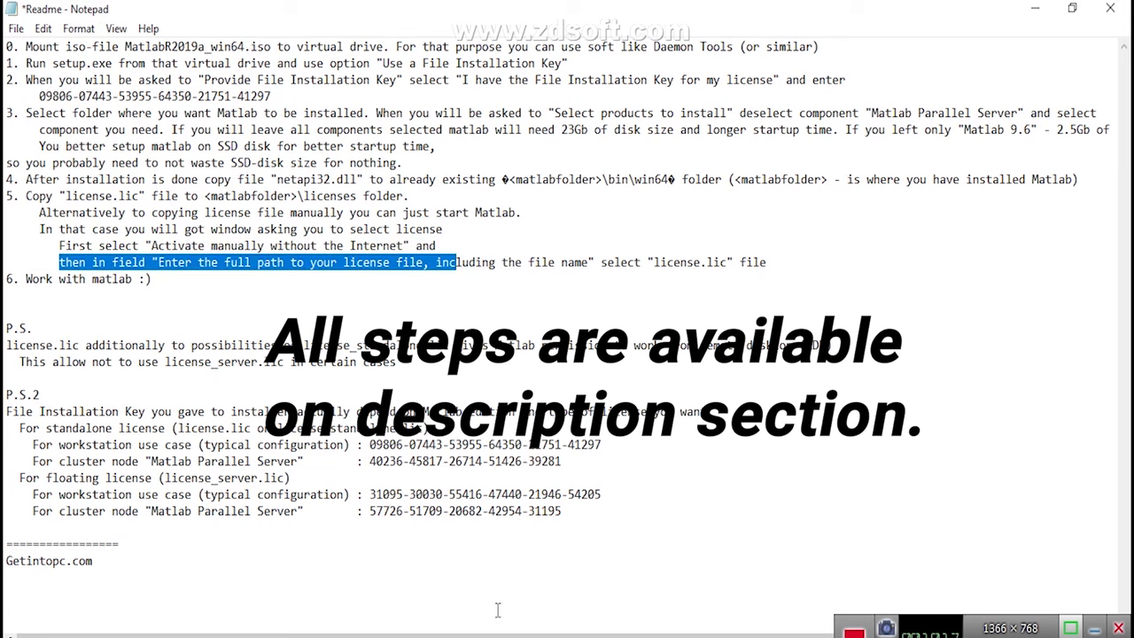
mouse_move(496, 630)
mouse_move(533, 591)
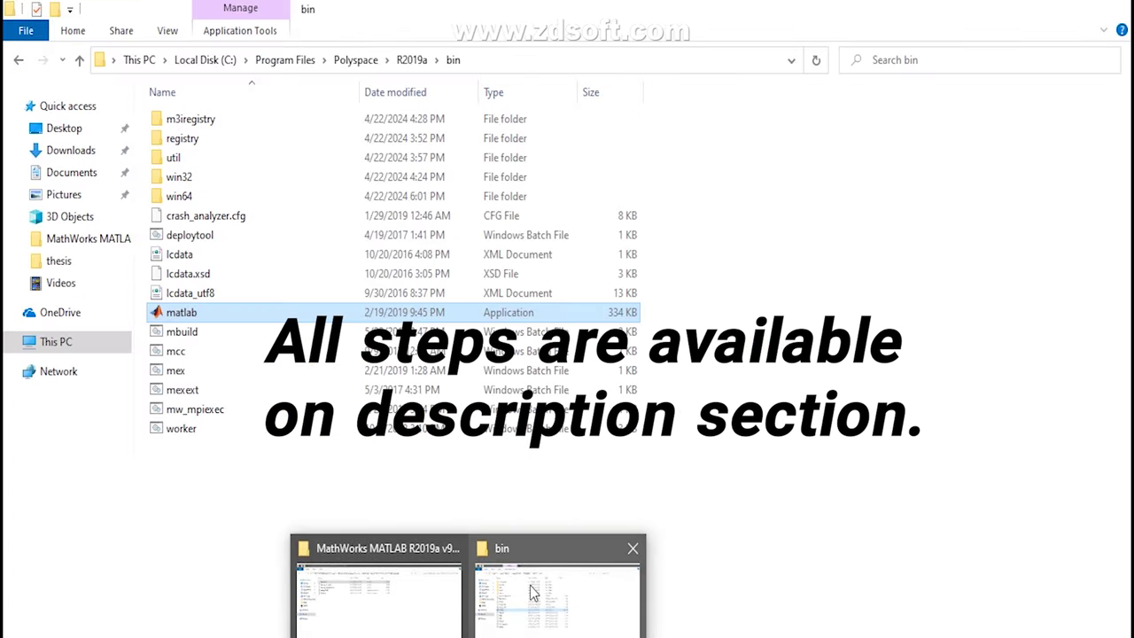
click(405, 597)
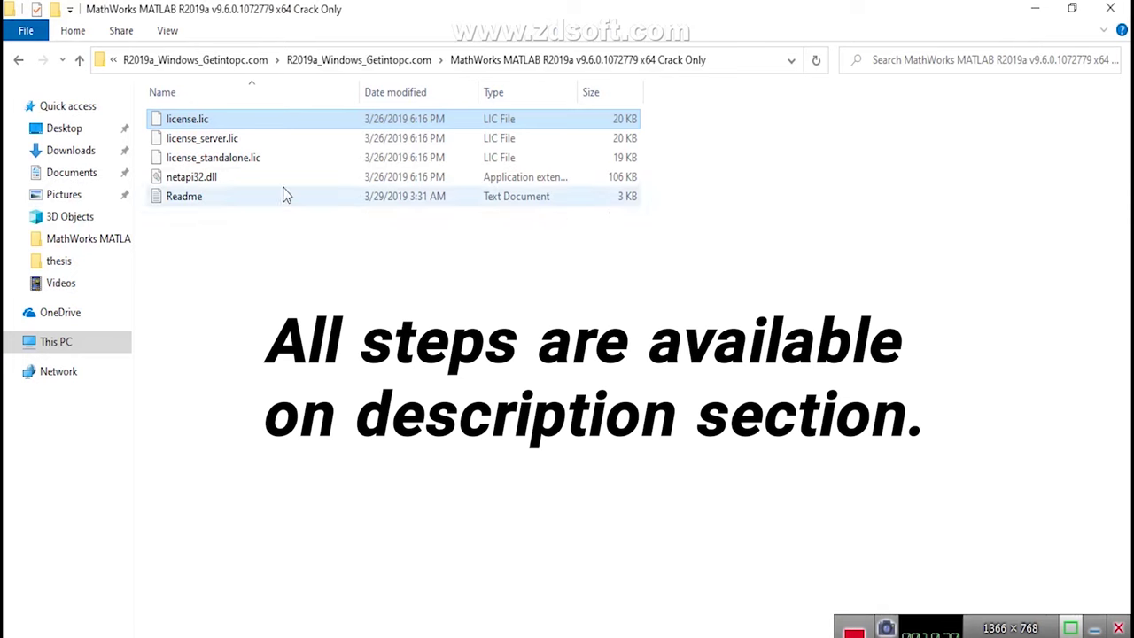
Choose manual activation without the Internet, supplying a license file path
click(236, 142)
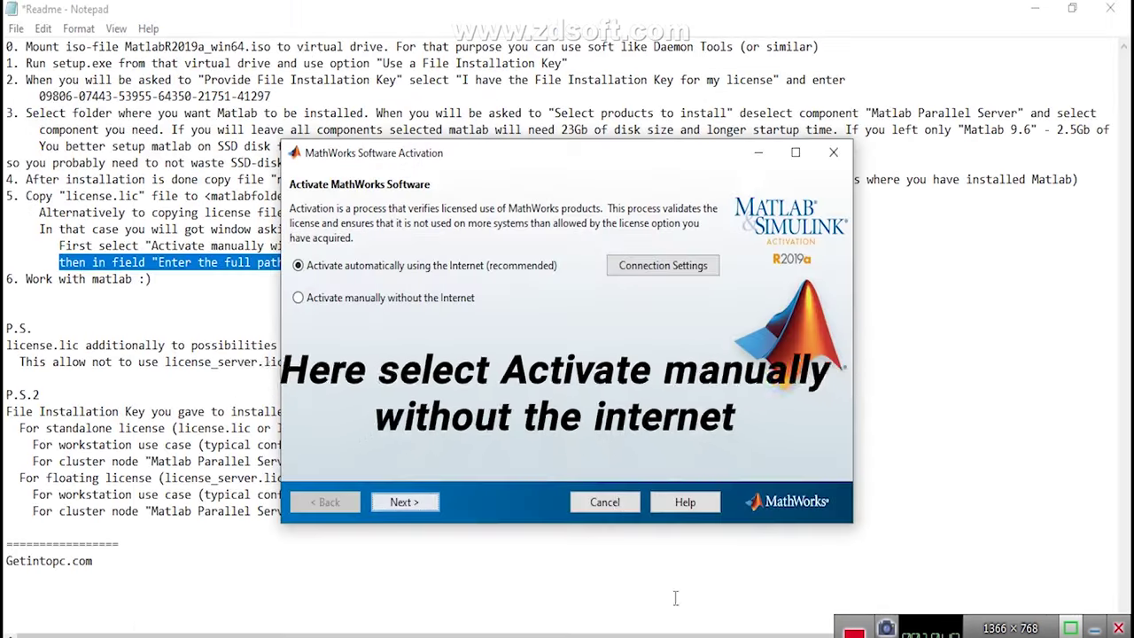
click(383, 300)
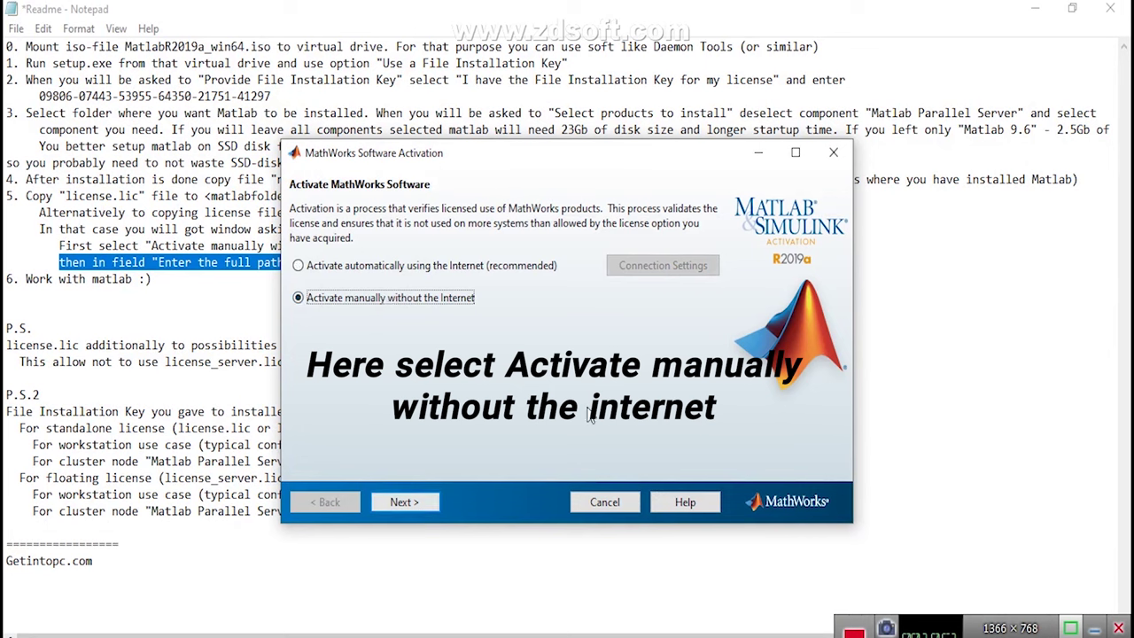
click(413, 505)
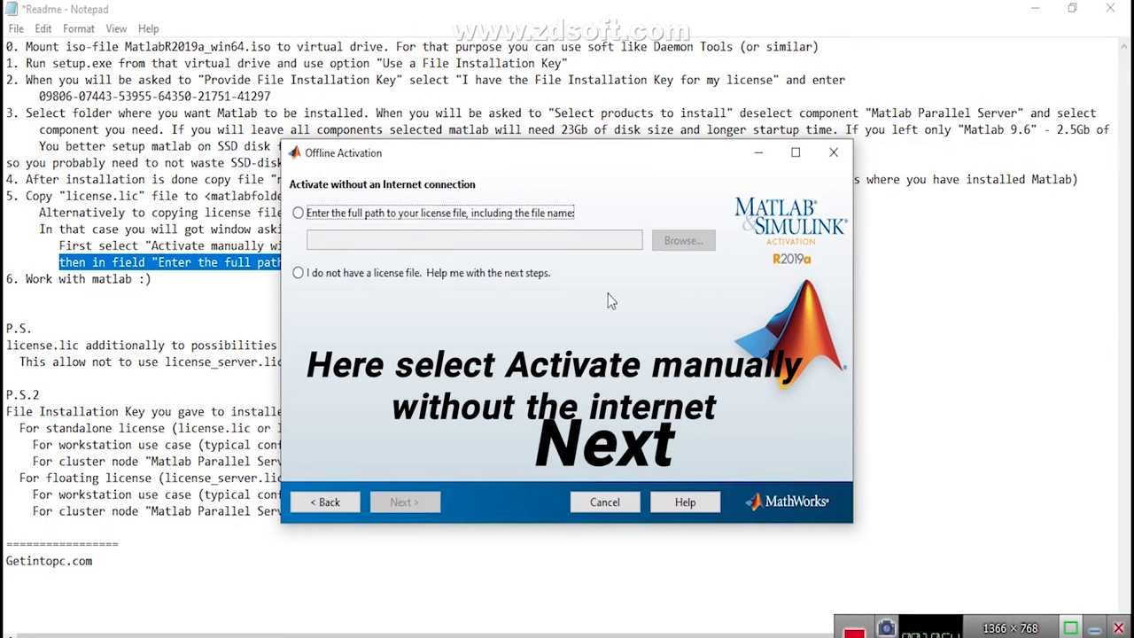
click(403, 214)
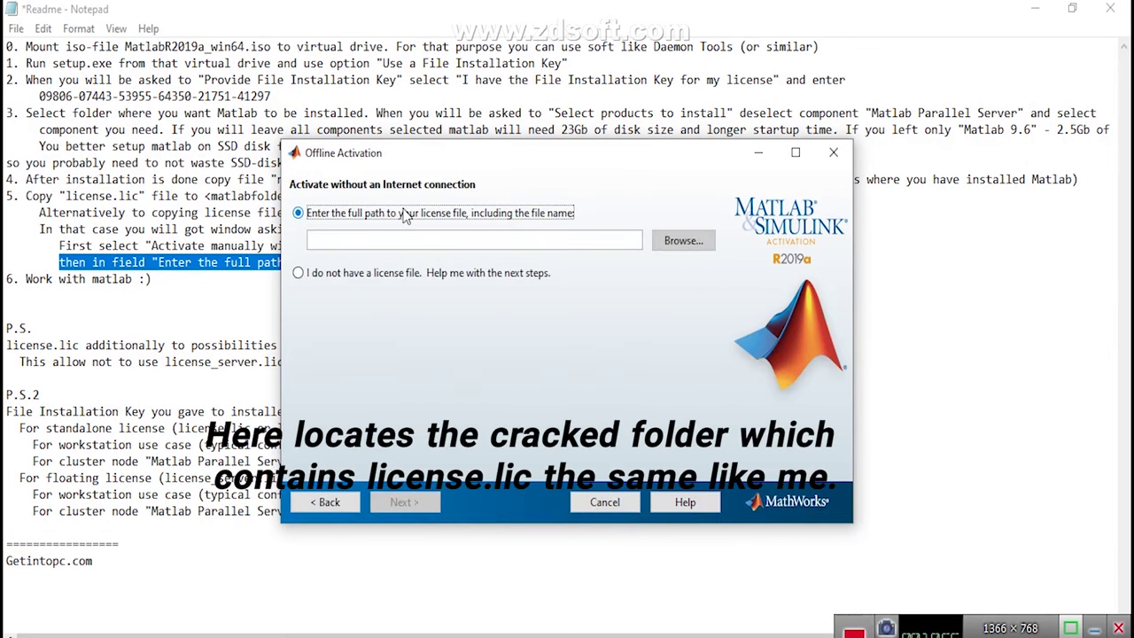
Point activation at license.lic in Desktop > R2019a_Windows_Getintopc.com > Crack Only and complete it
click(675, 244)
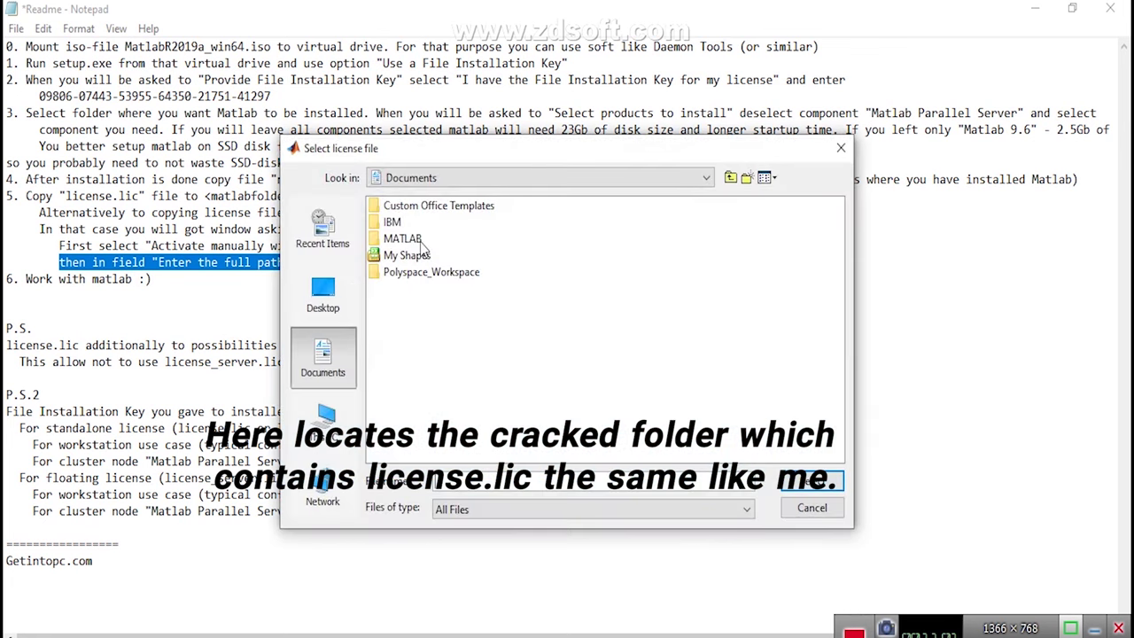
click(346, 308)
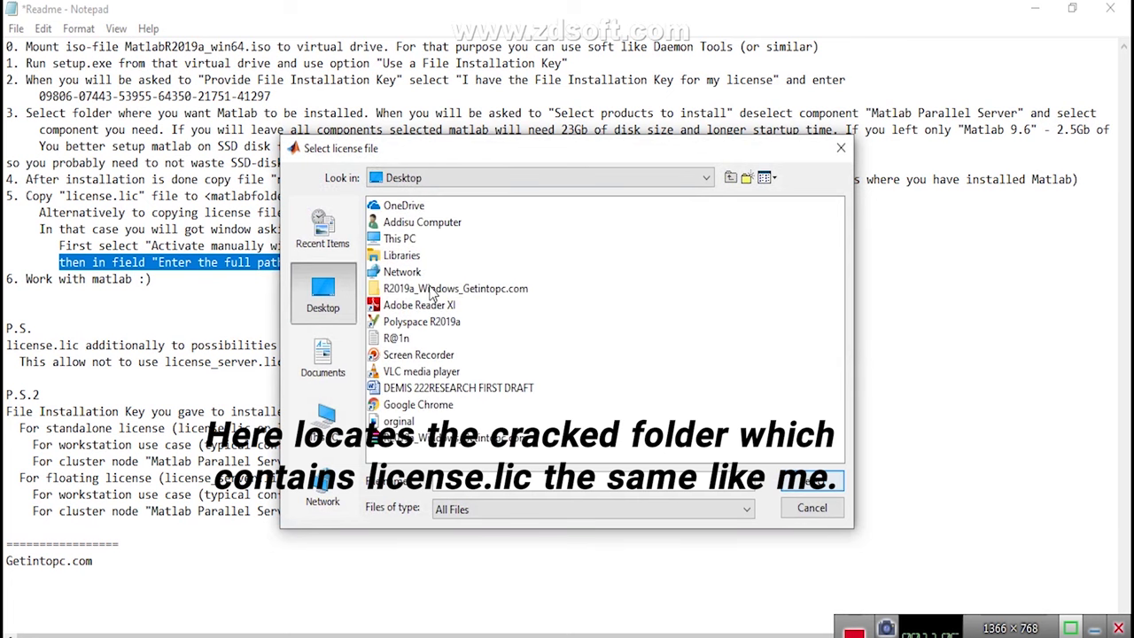
double_click(431, 292)
click(428, 206)
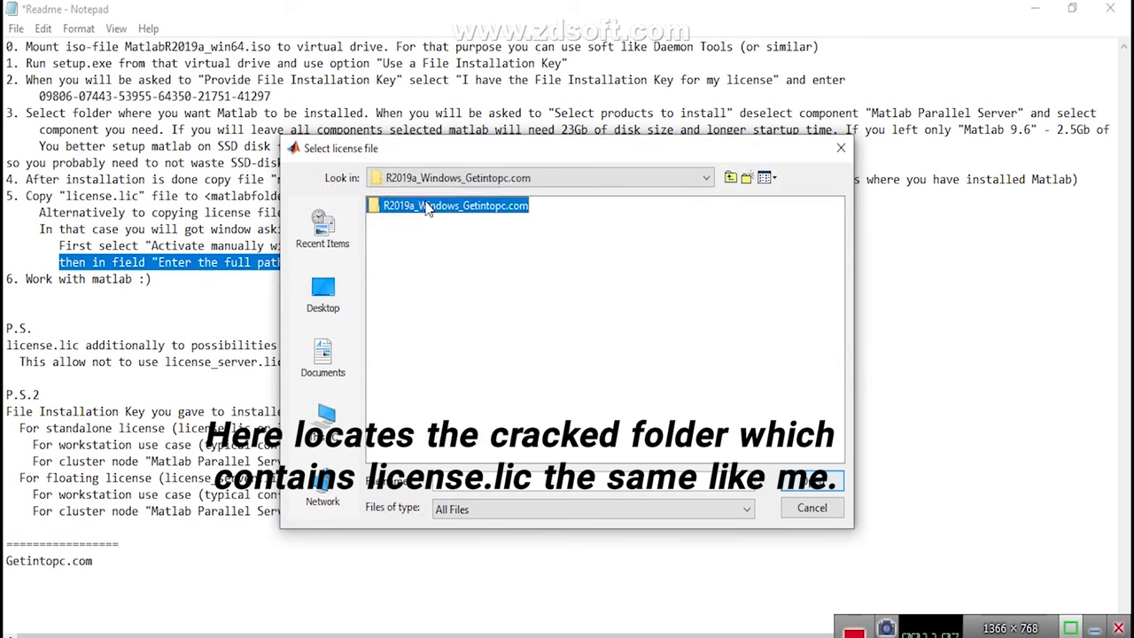
double_click(427, 206)
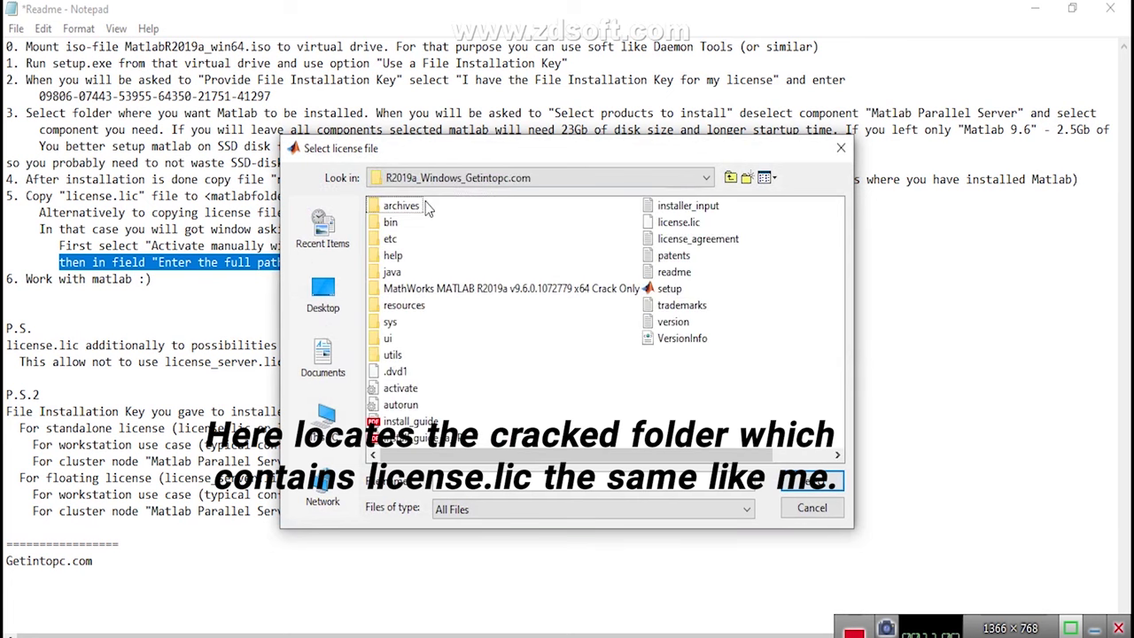
click(421, 290)
double_click(421, 290)
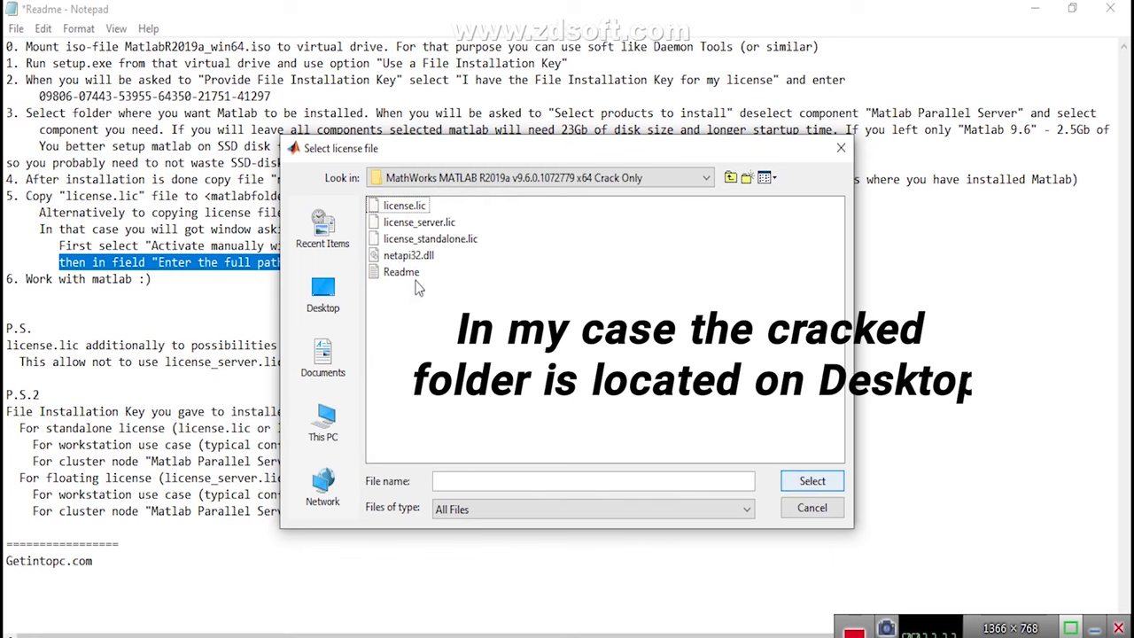
click(415, 208)
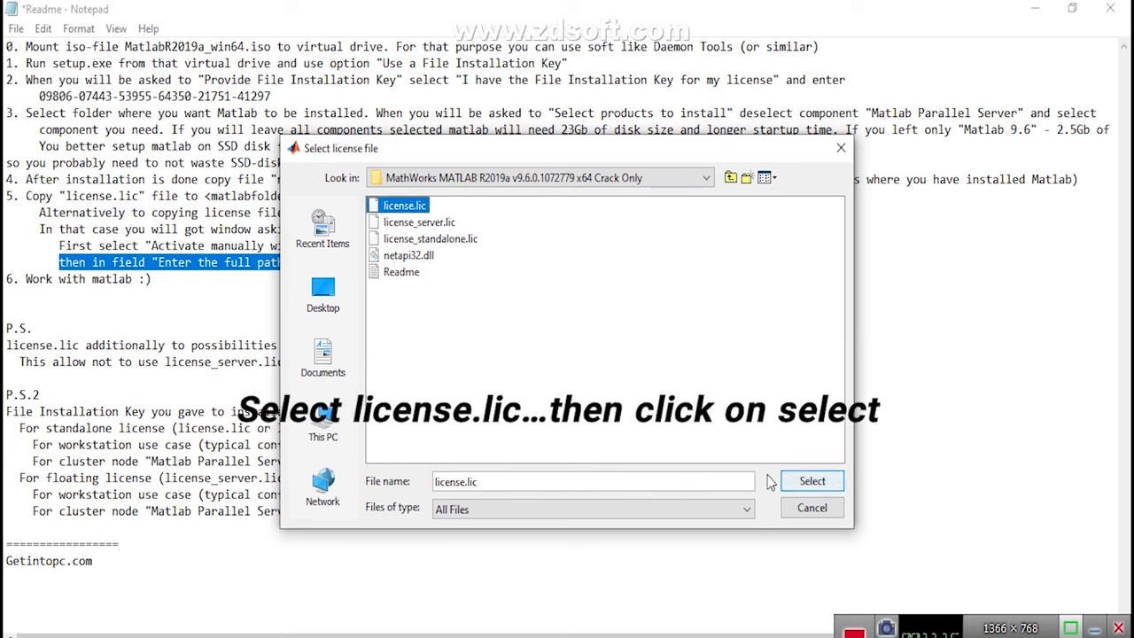
click(808, 481)
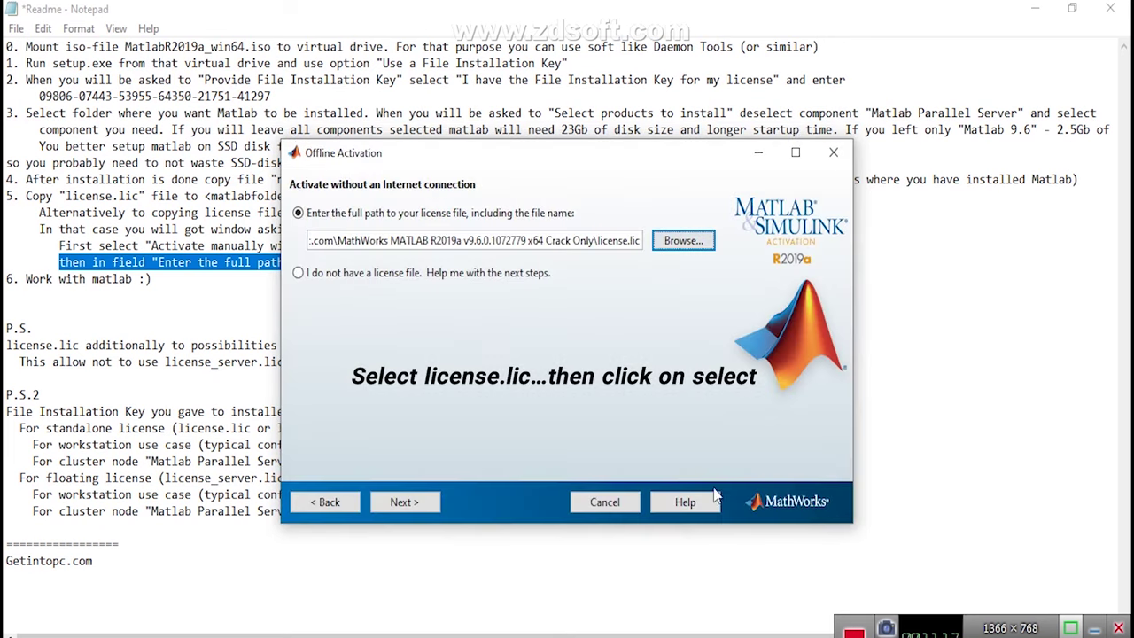
click(405, 501)
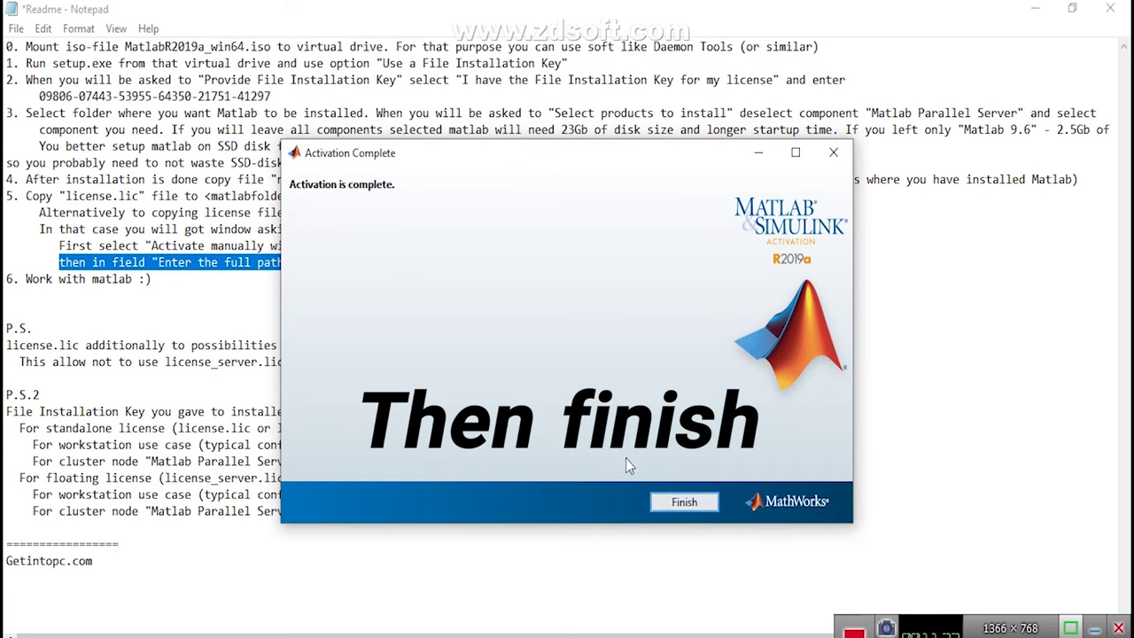
Finish the activation, minimize the Notepad Readme, and refresh the desktop
click(682, 502)
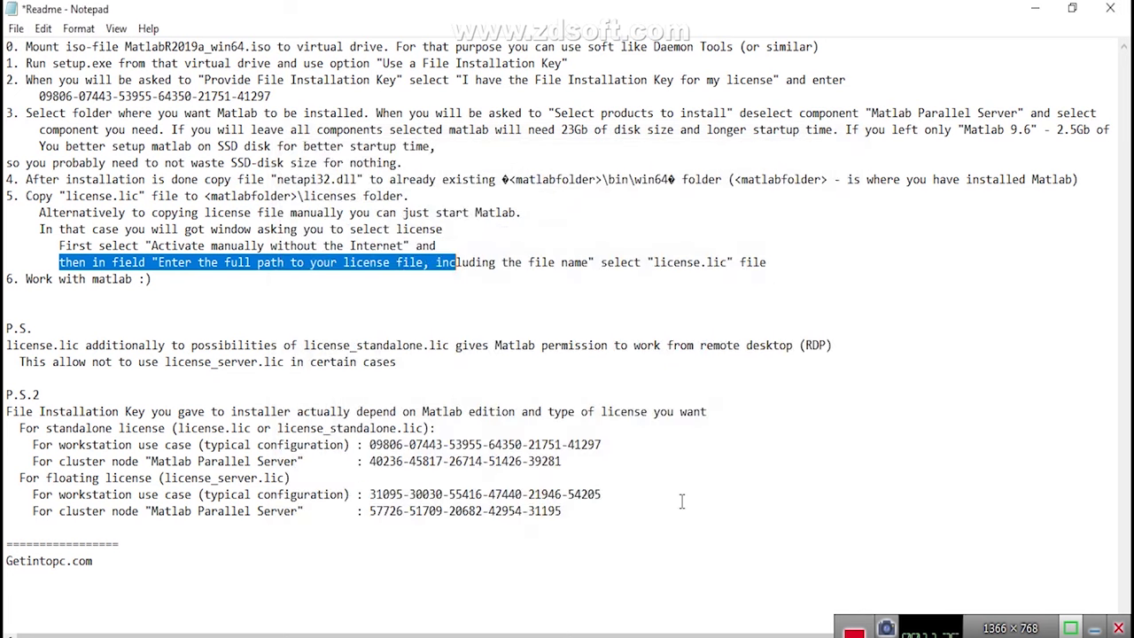
click(1034, 9)
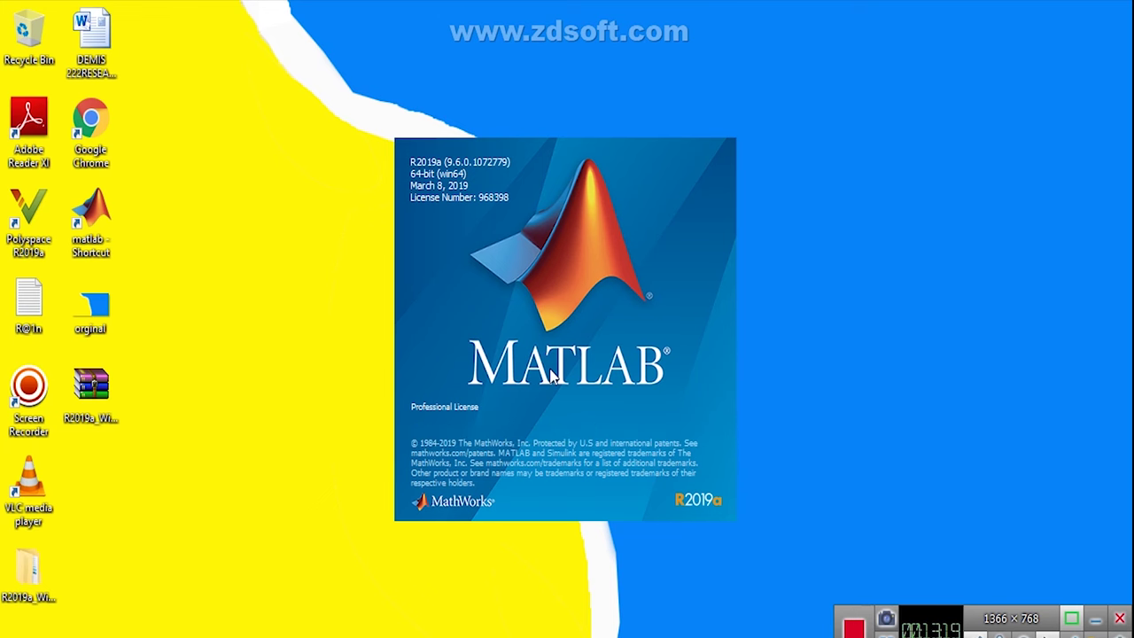
right_click(420, 139)
right_click(458, 186)
click(514, 247)
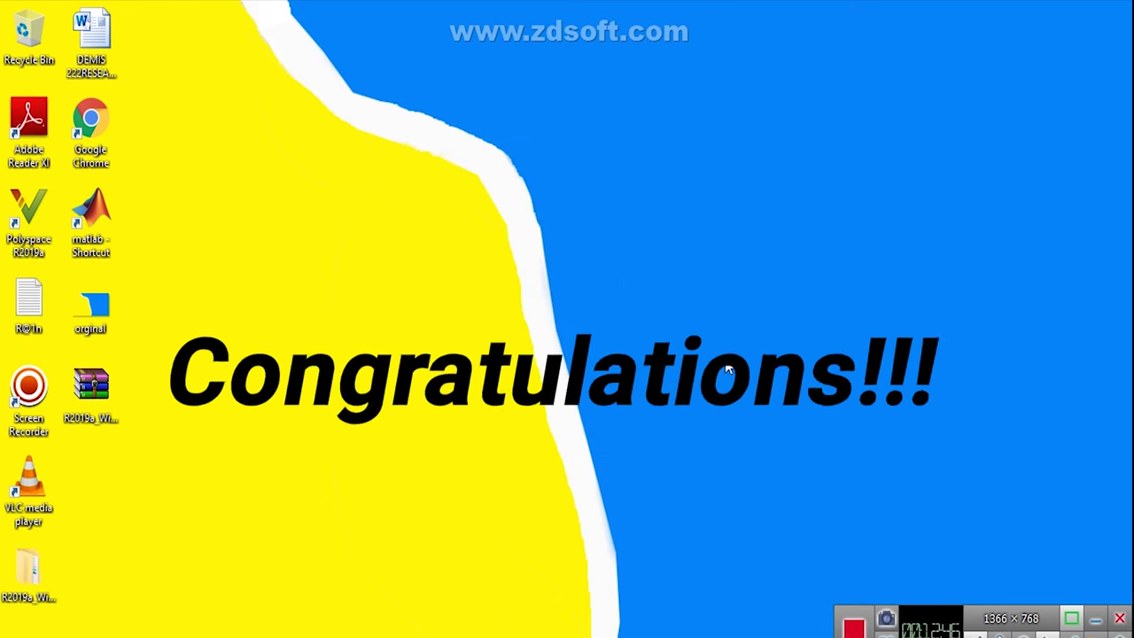